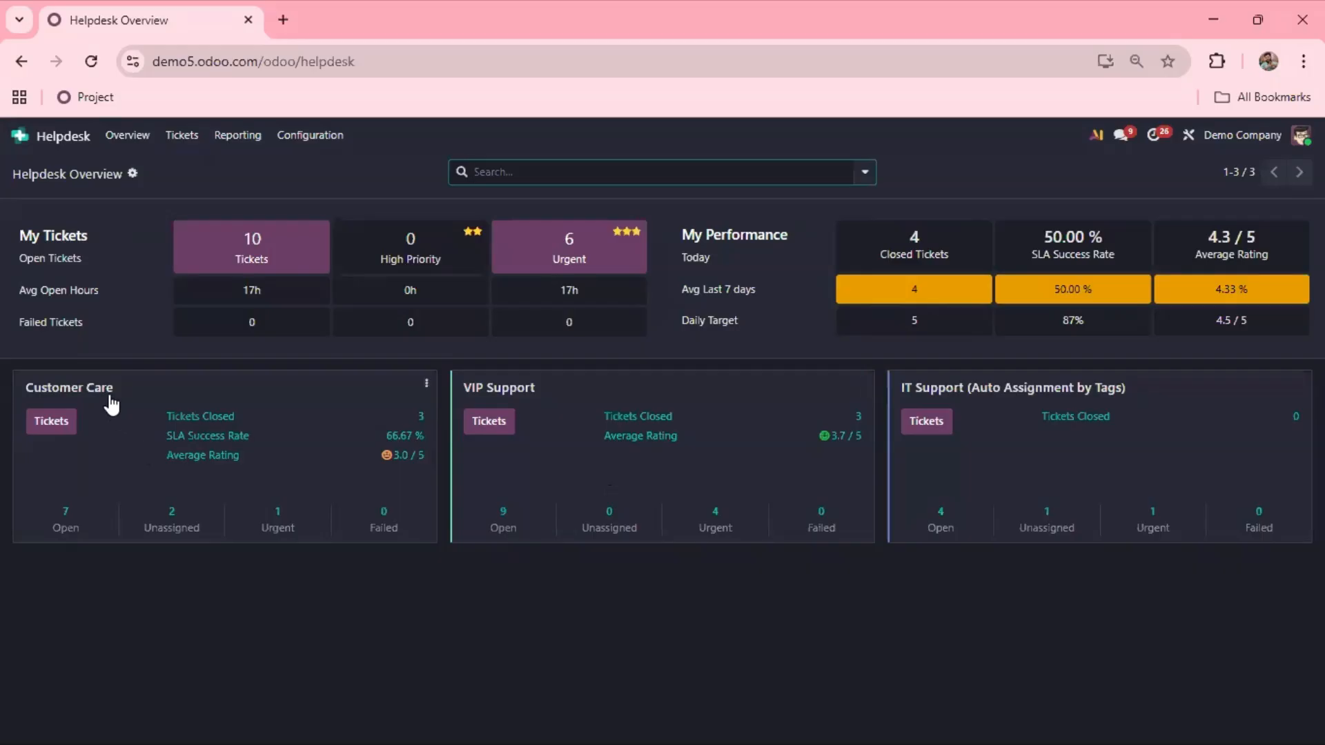
Start a new ticket for the Customer Care team titled "Warranty Related Call".
click(52, 432)
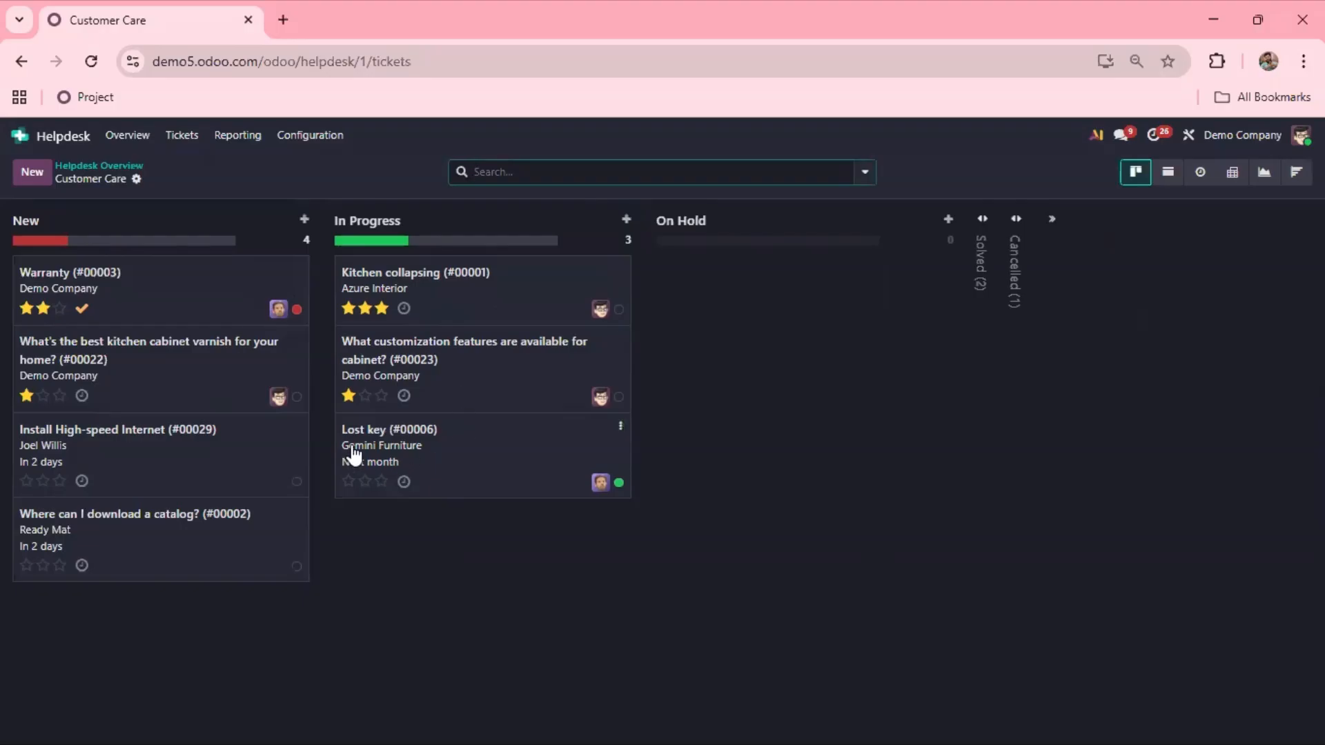
click(31, 173)
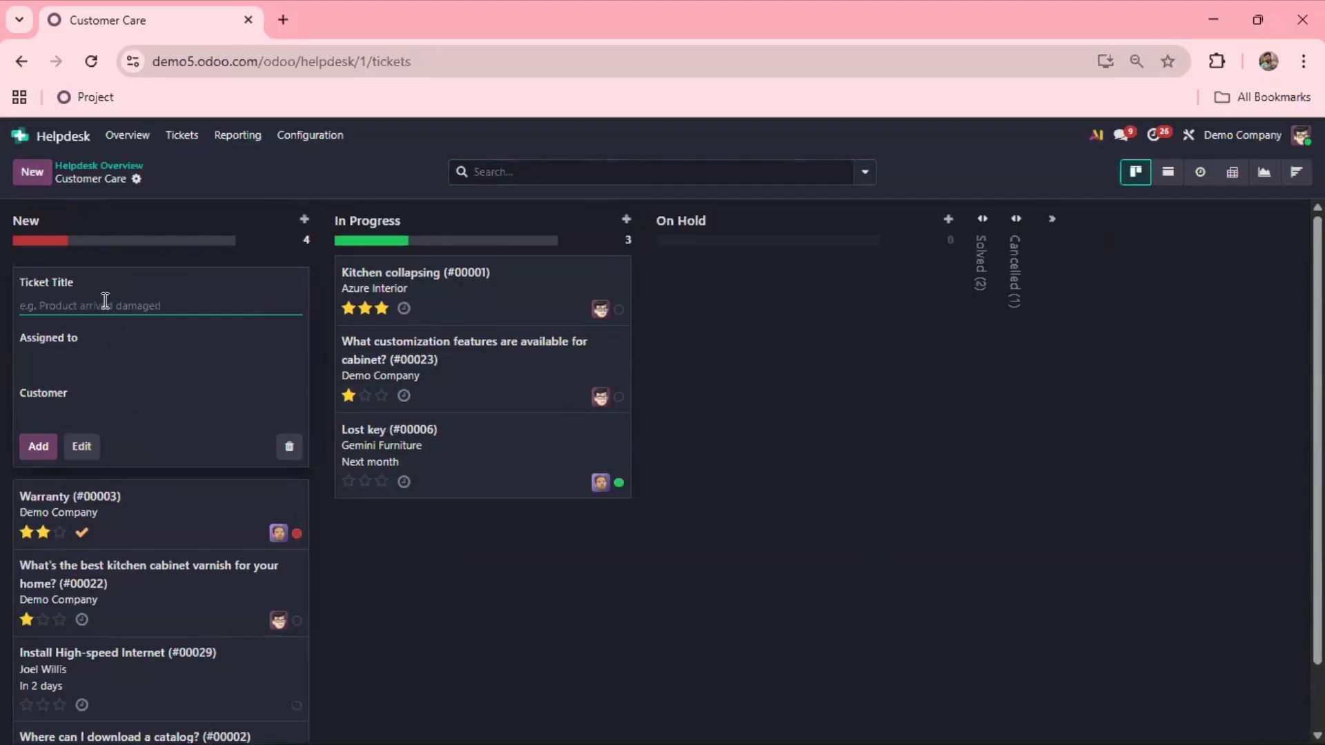
text(W)
text(arran)
text(ty)
text( C)
key(BackSpace)
text(Related Call)
Assign the new ticket to a support user, choose an individual contact as its customer, and open its full form.
click(99, 361)
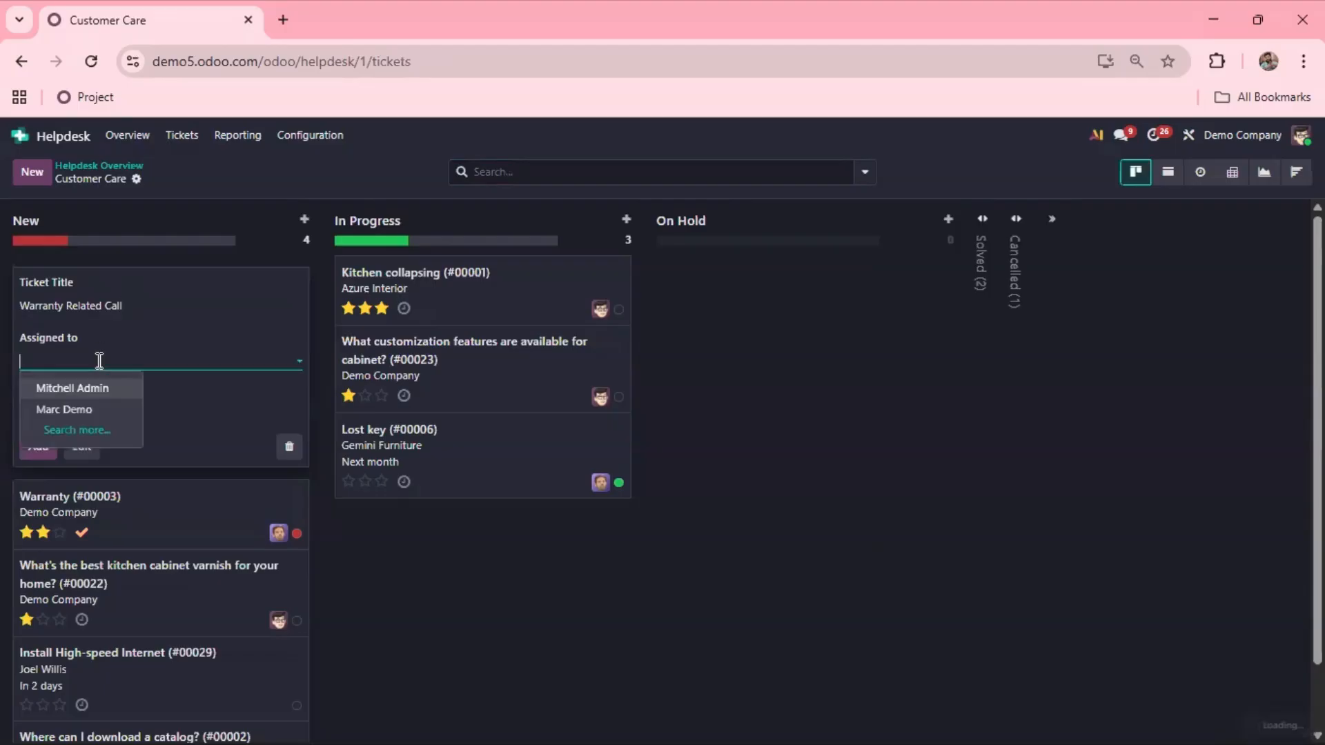
click(93, 407)
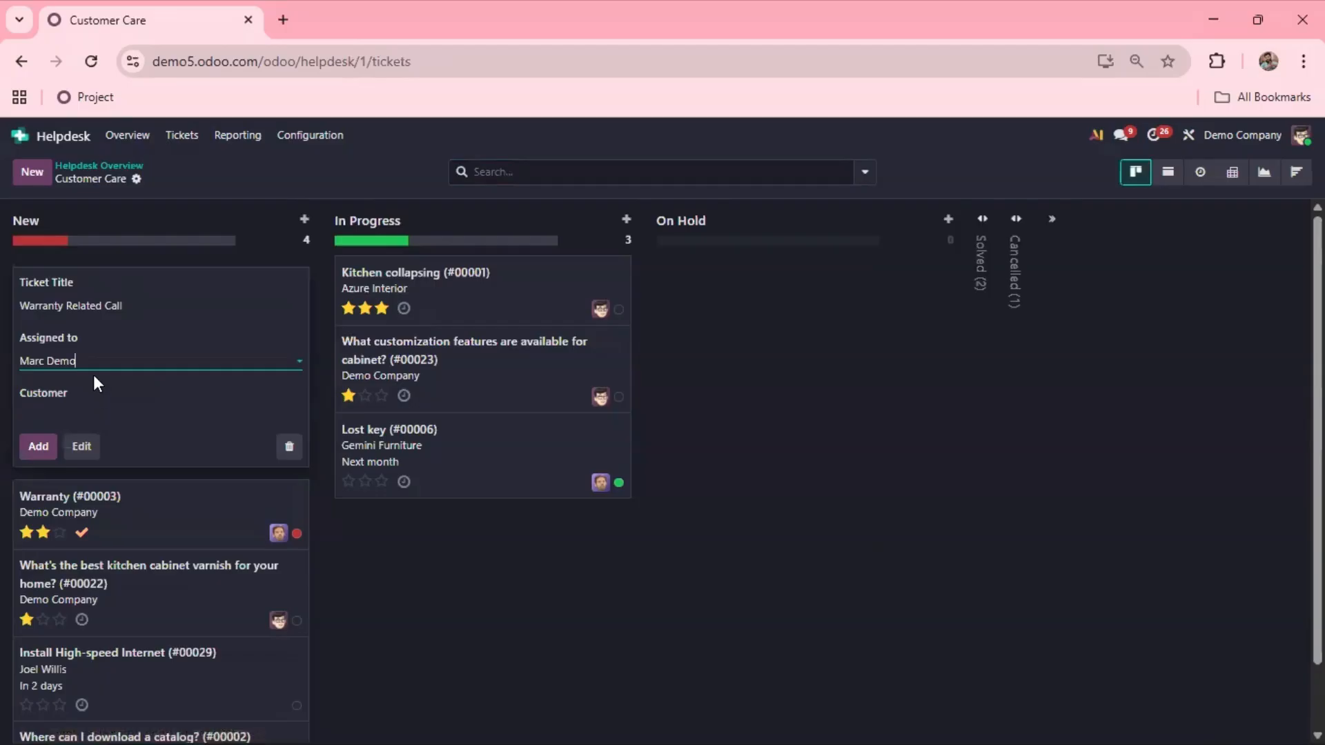
click(95, 415)
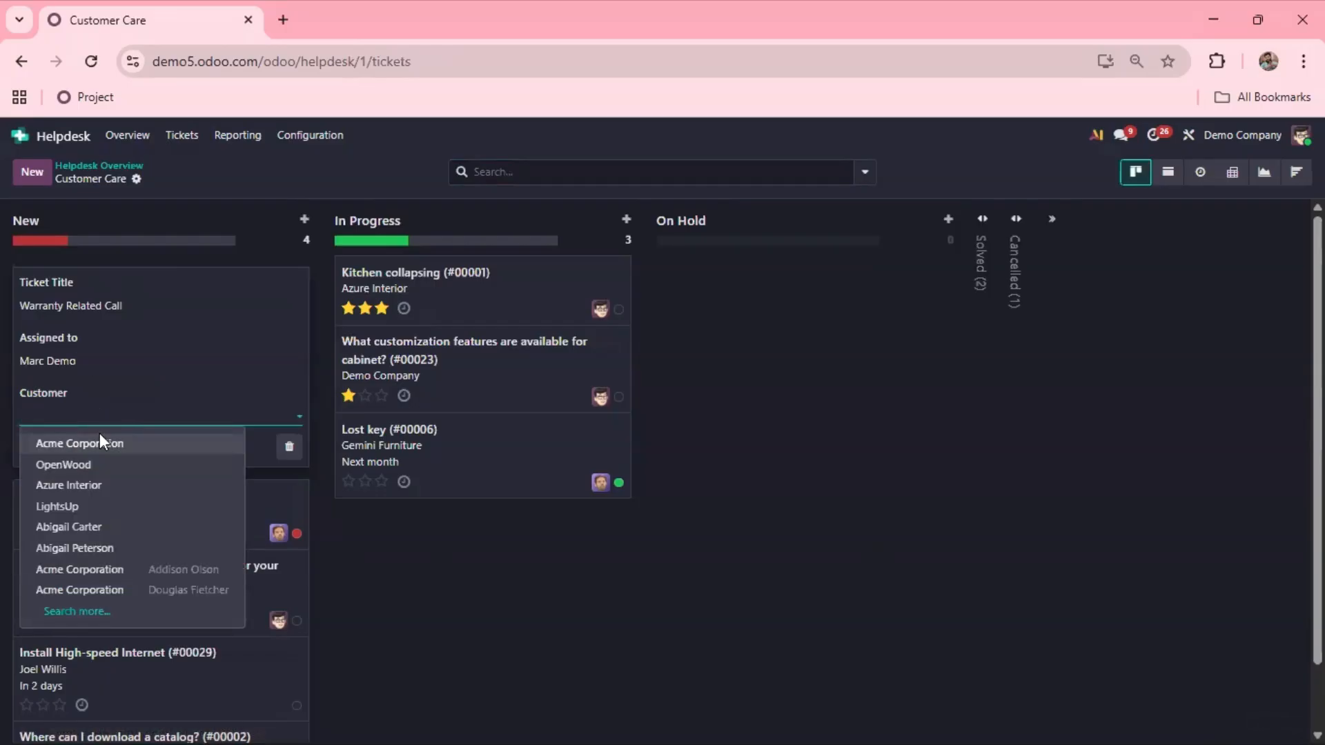
click(114, 529)
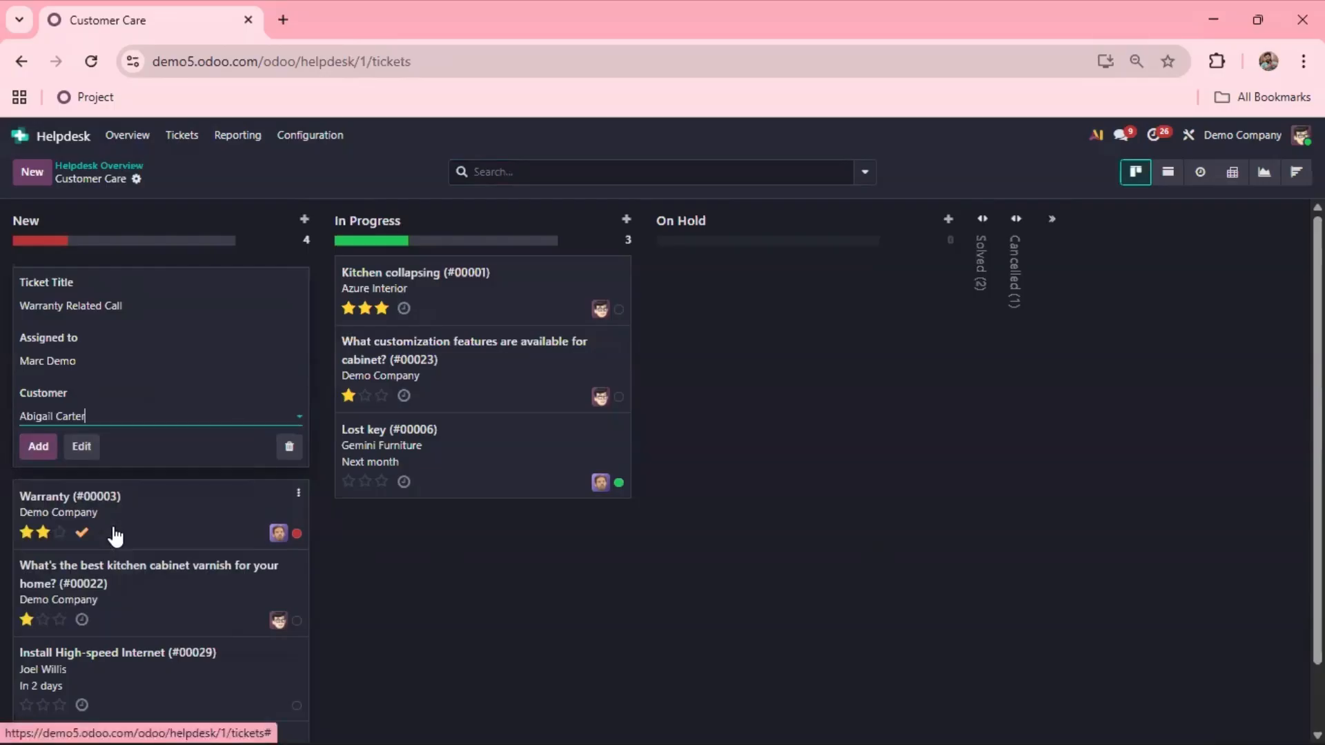
click(83, 447)
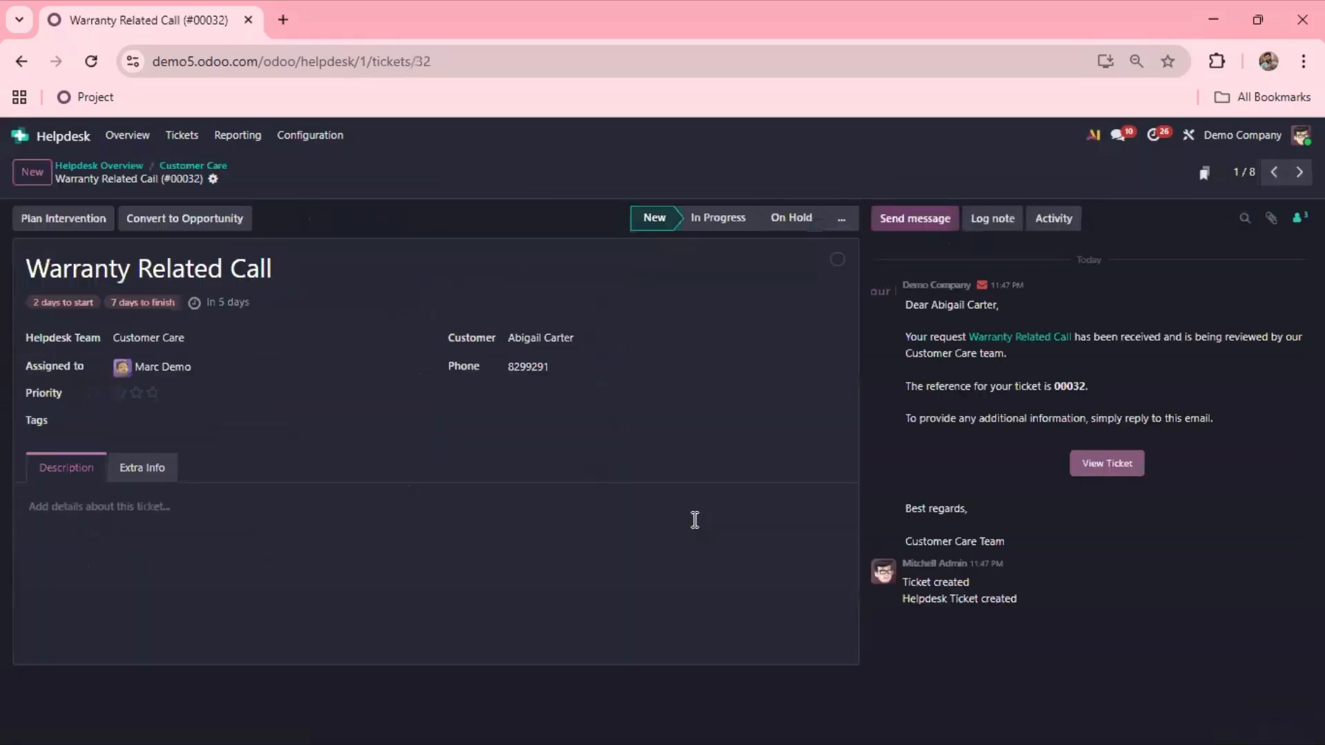
Set the ticket's priority to Urgent with three stars and add the Service tag.
click(135, 393)
click(133, 395)
click(136, 395)
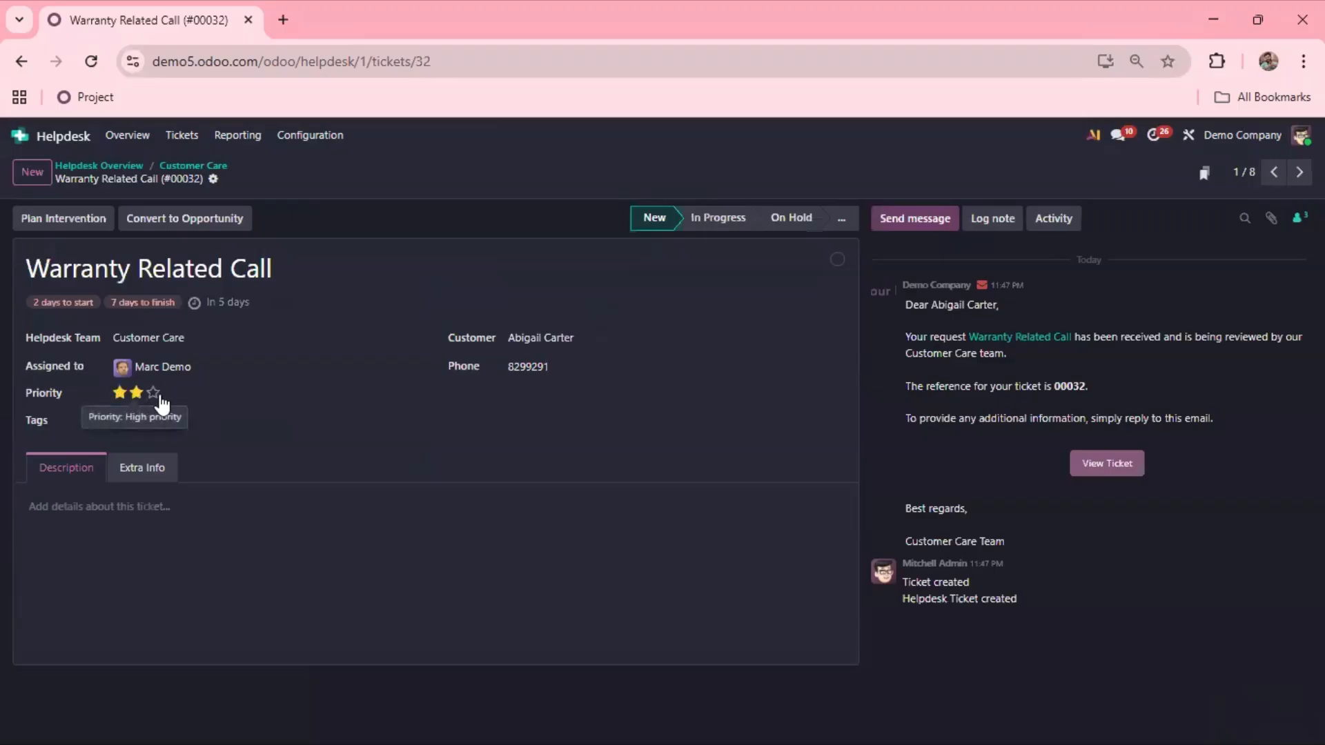
click(153, 398)
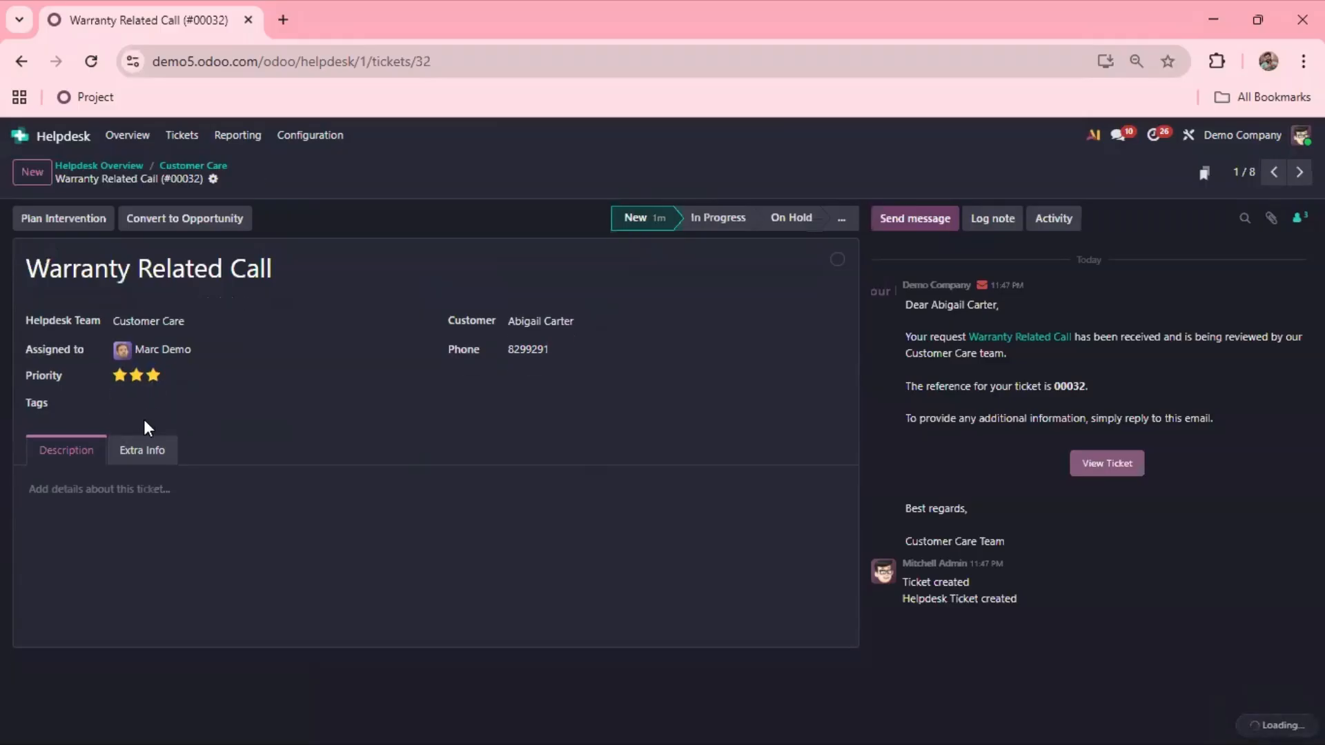
click(142, 410)
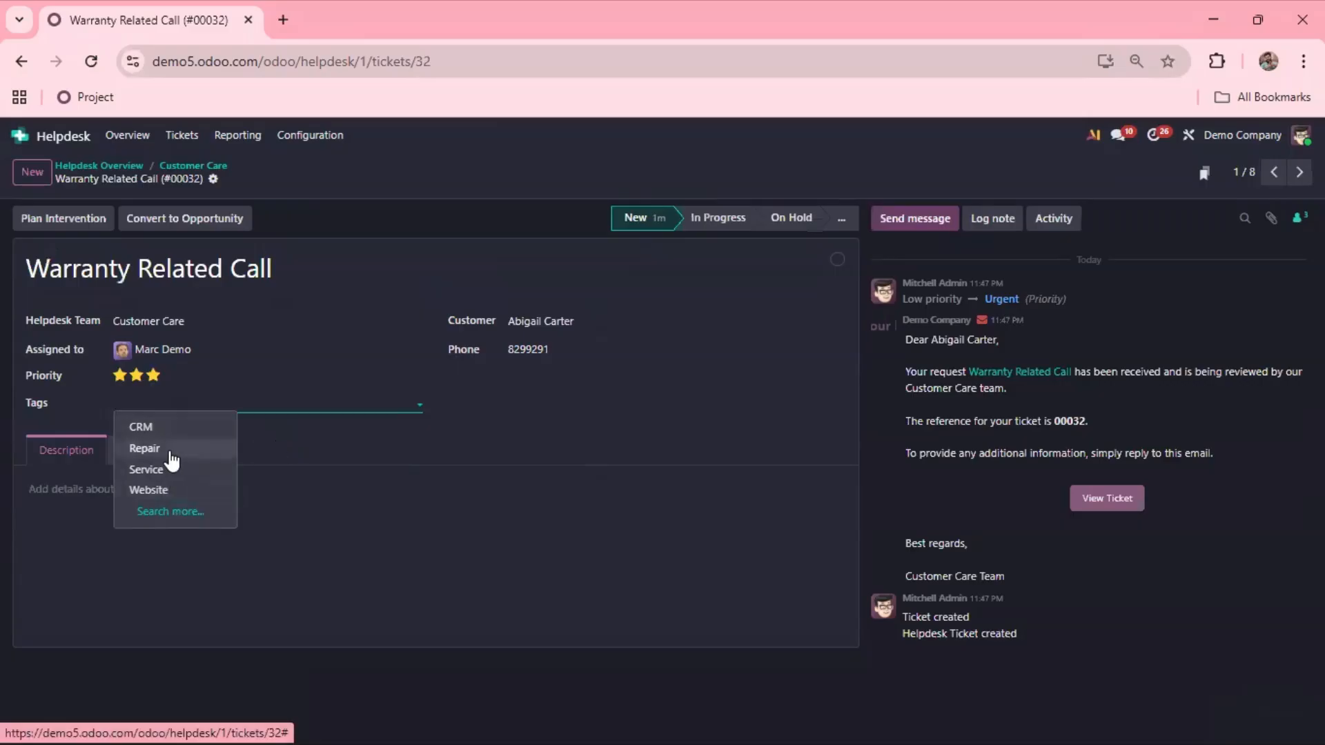
click(172, 472)
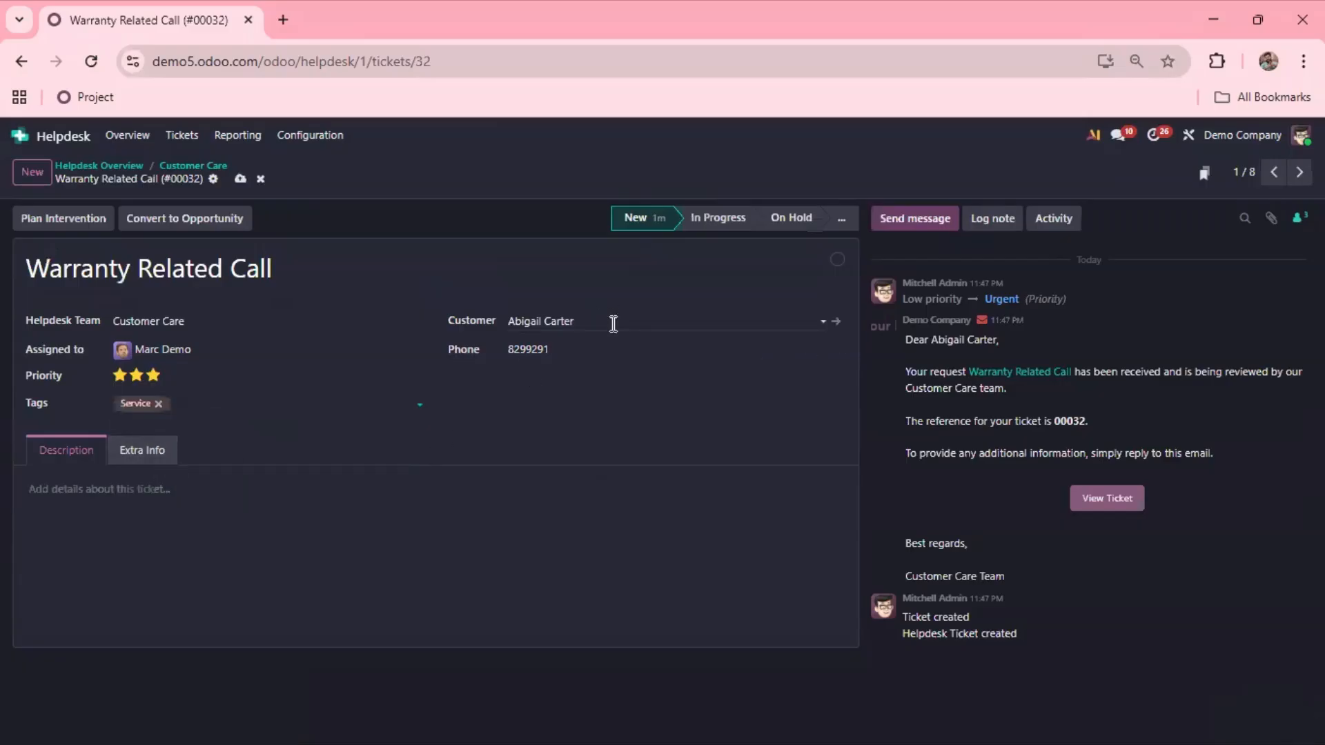
Save the Warranty Related Call ticket and move it to the In Progress stage on the Customer Care board.
mouse_move(611, 346)
click(110, 501)
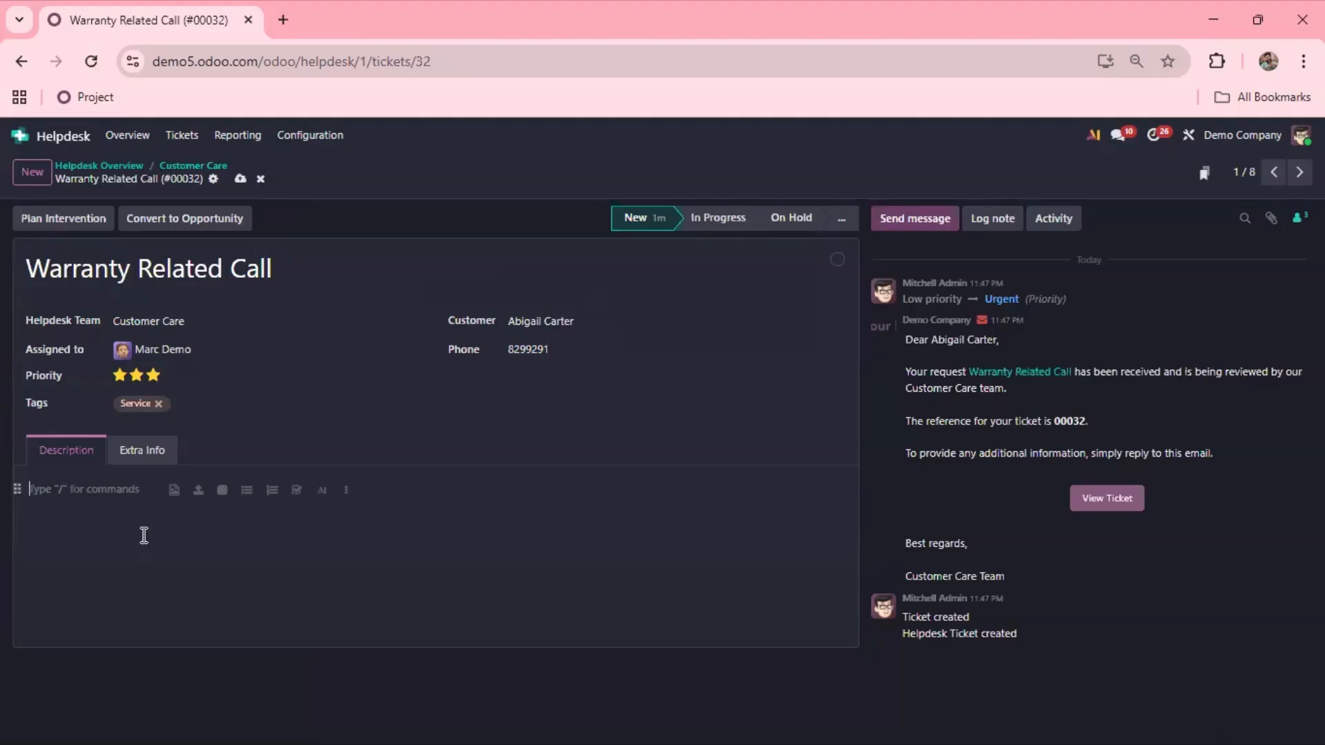
click(140, 457)
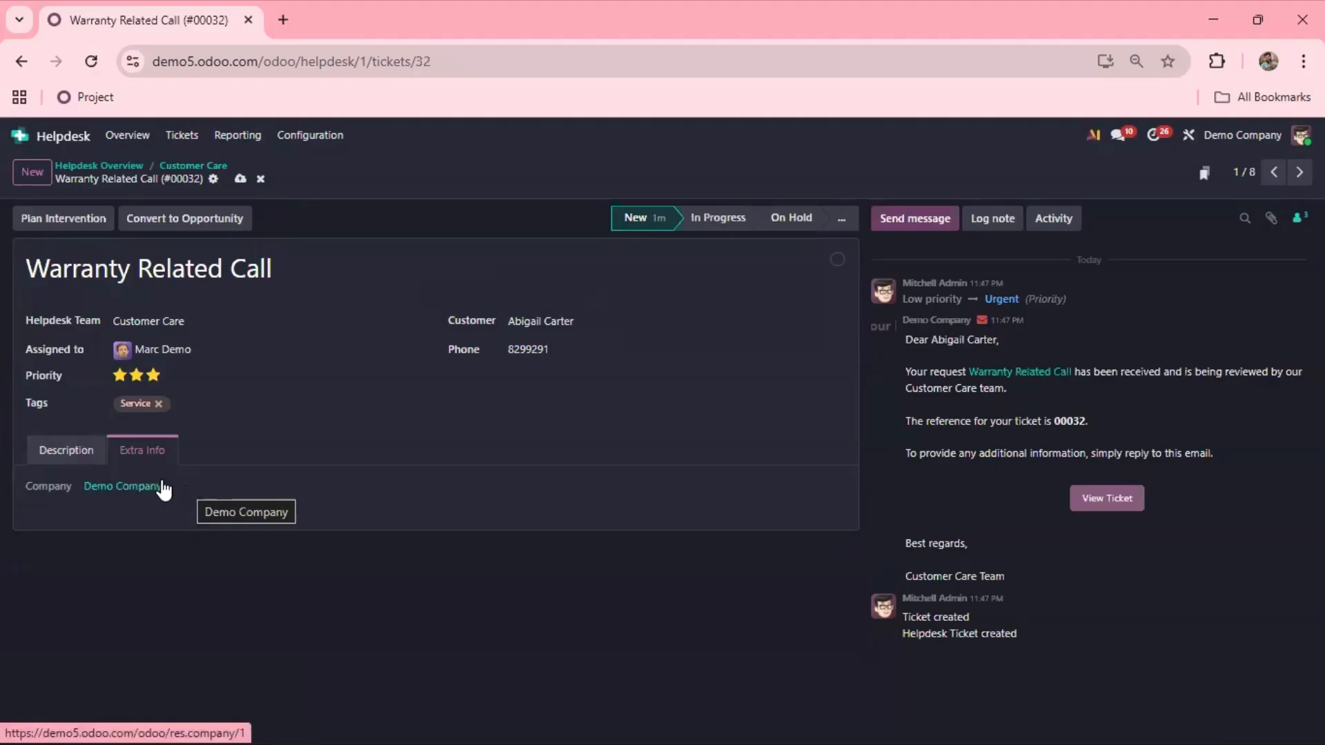
click(66, 451)
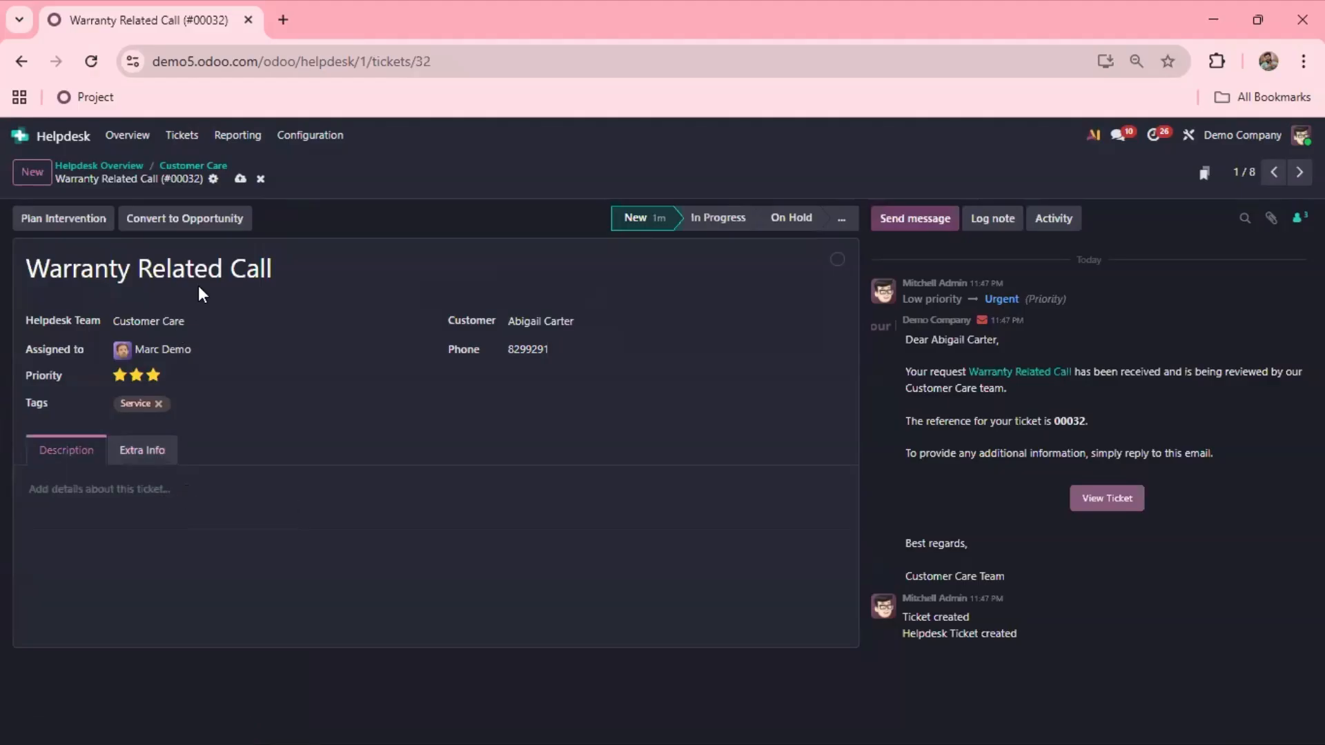
click(239, 180)
click(214, 166)
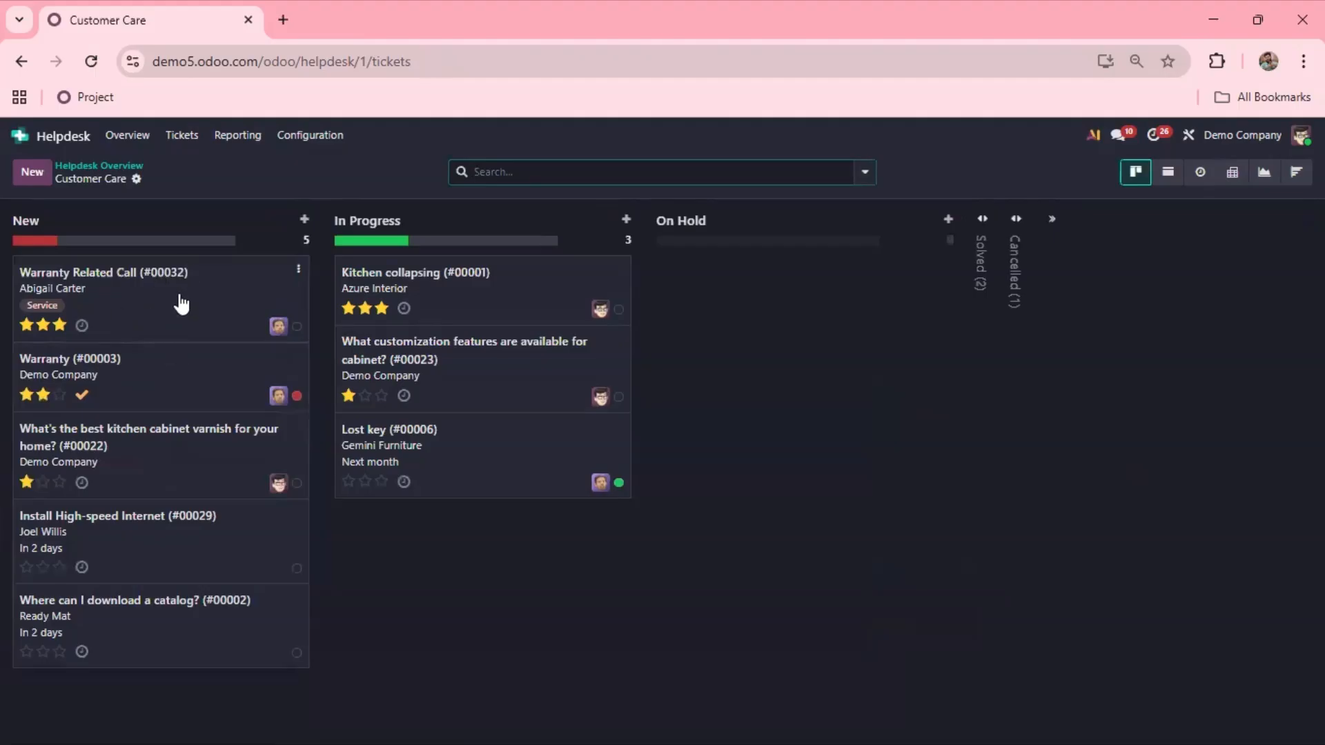
drag(178, 304, 403, 308)
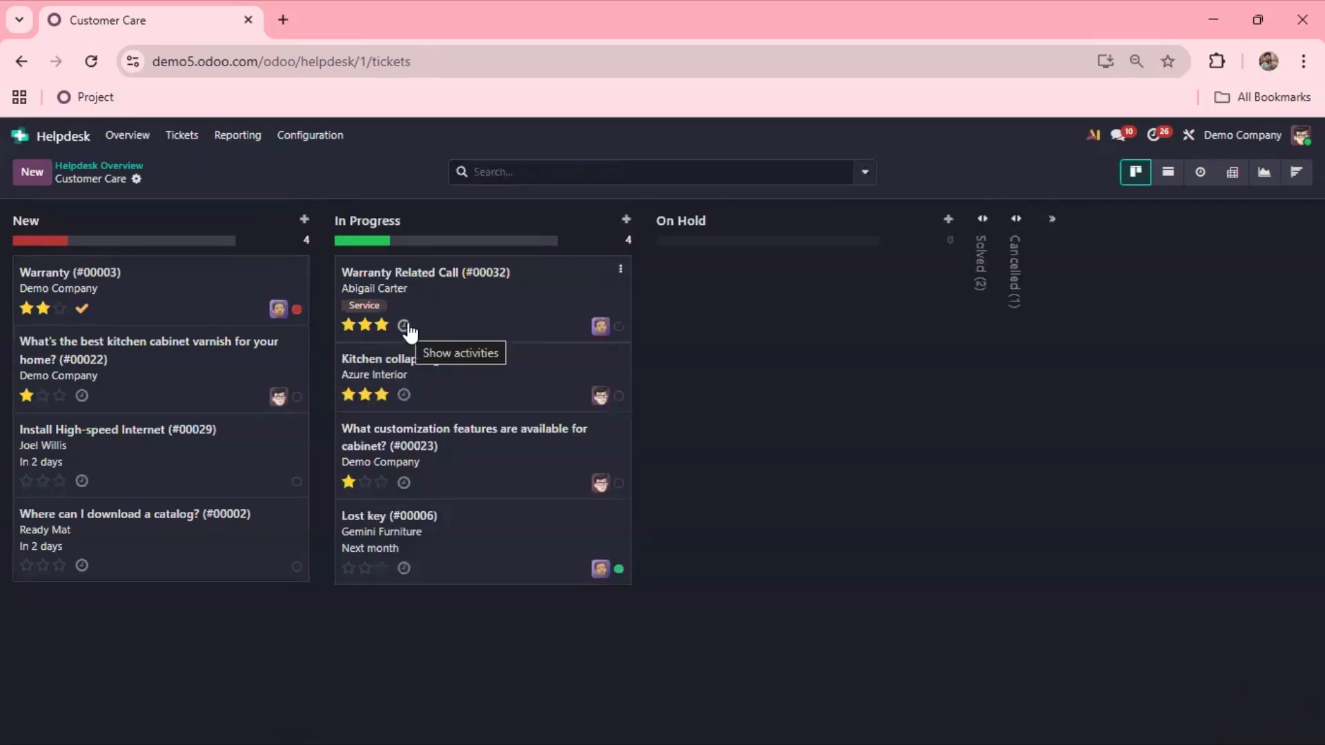
Schedule a Call activity due Mar 27 for the Warranty Related Call ticket.
click(405, 327)
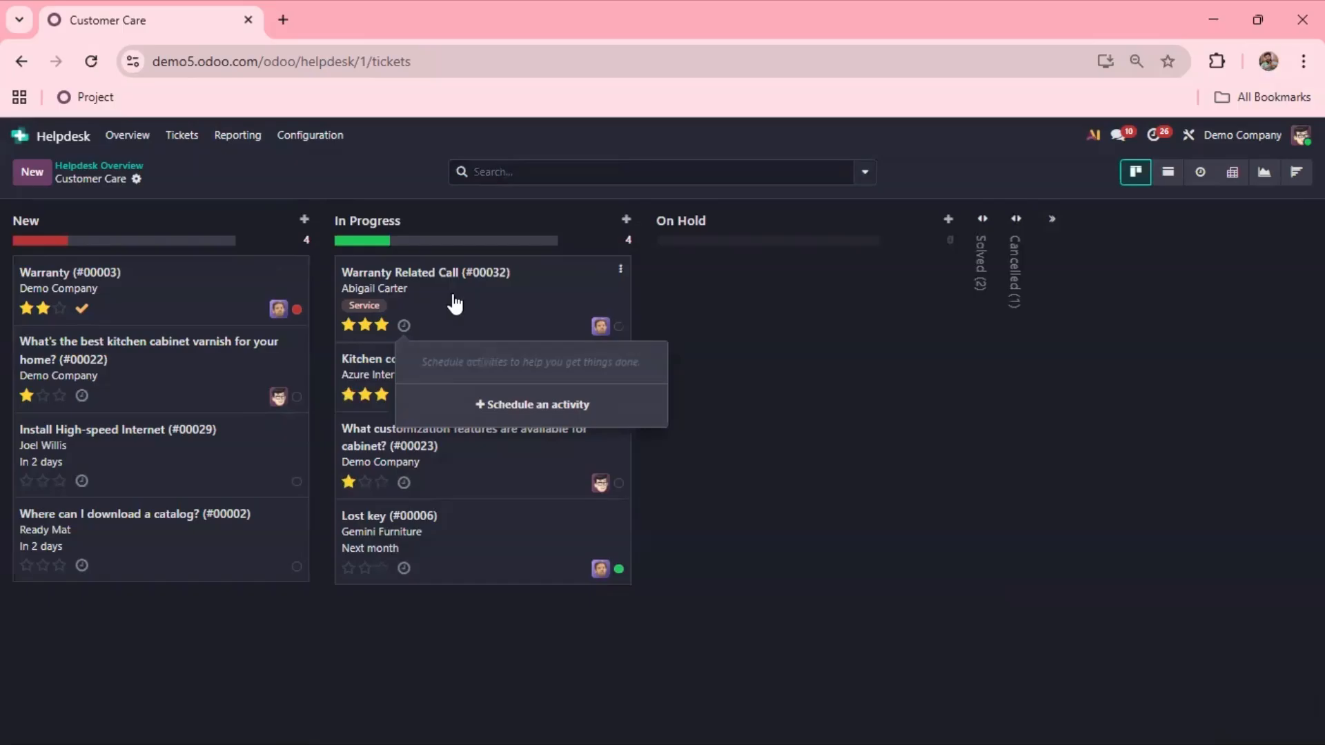
click(532, 411)
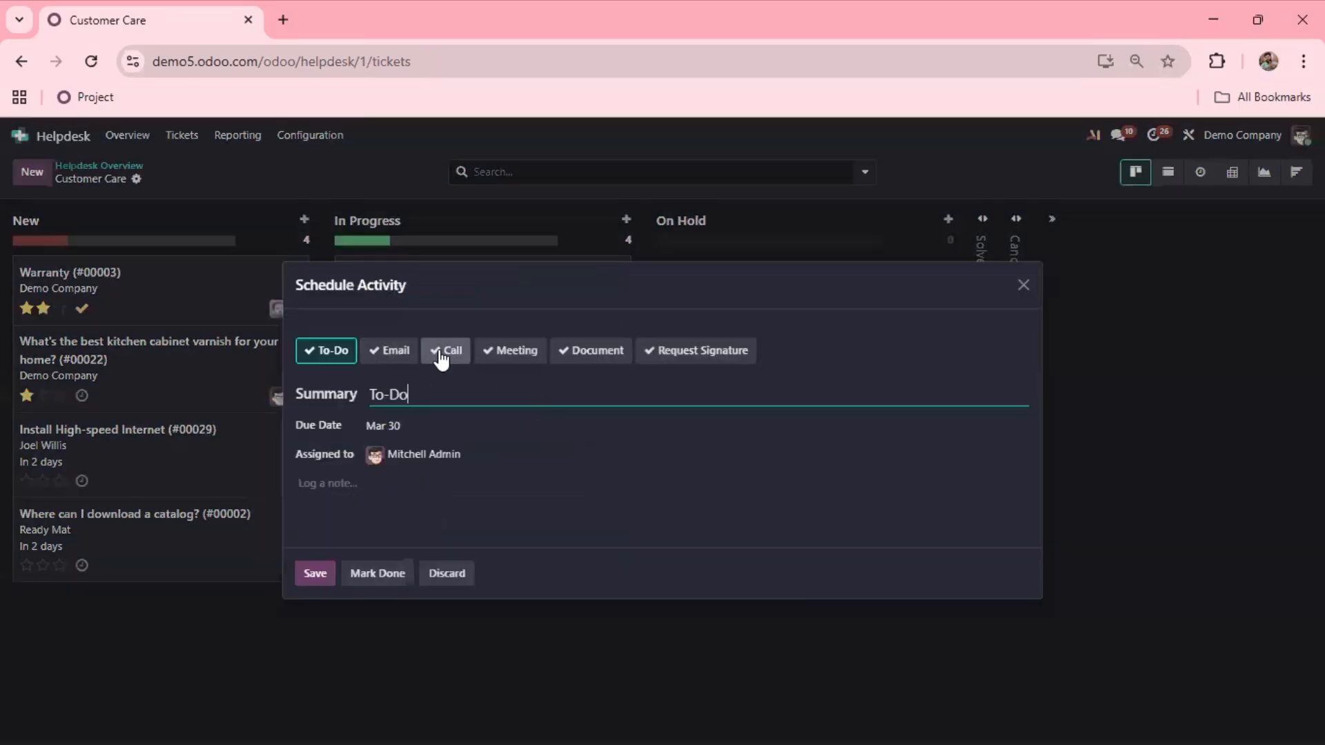
click(437, 357)
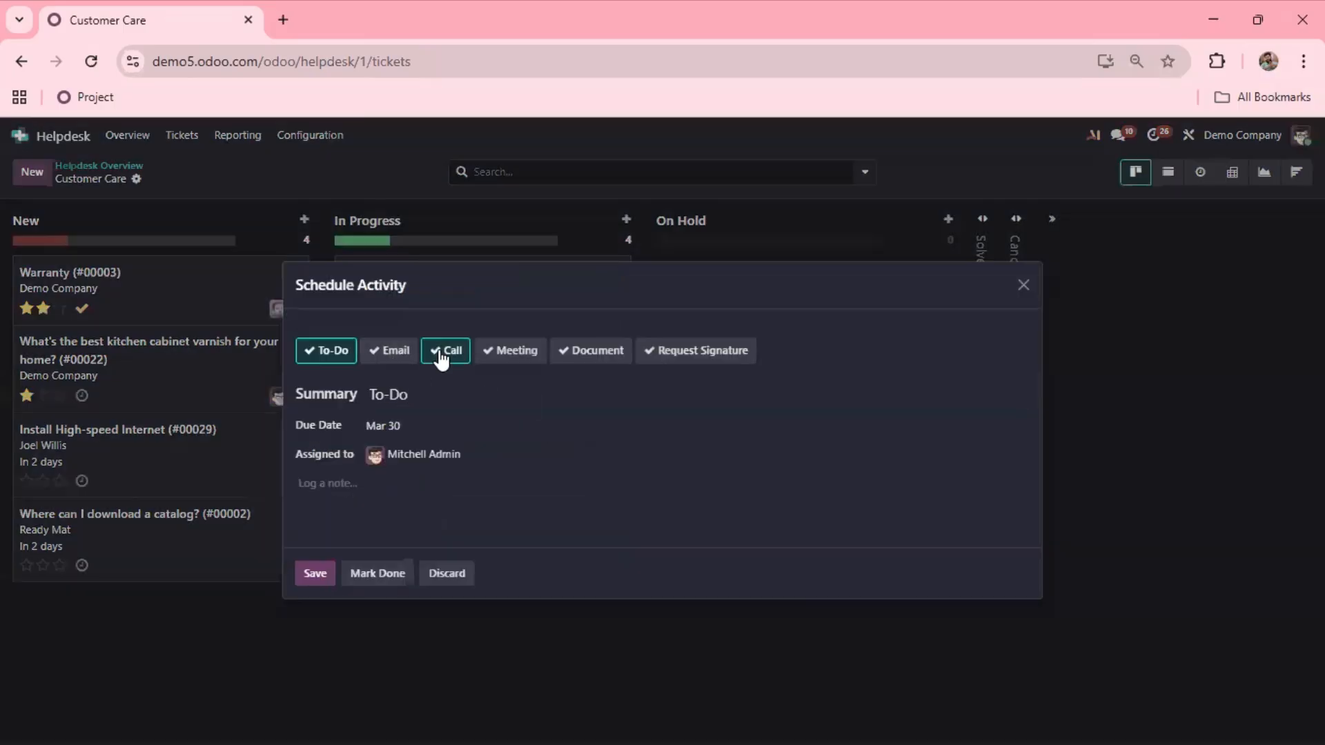
click(424, 428)
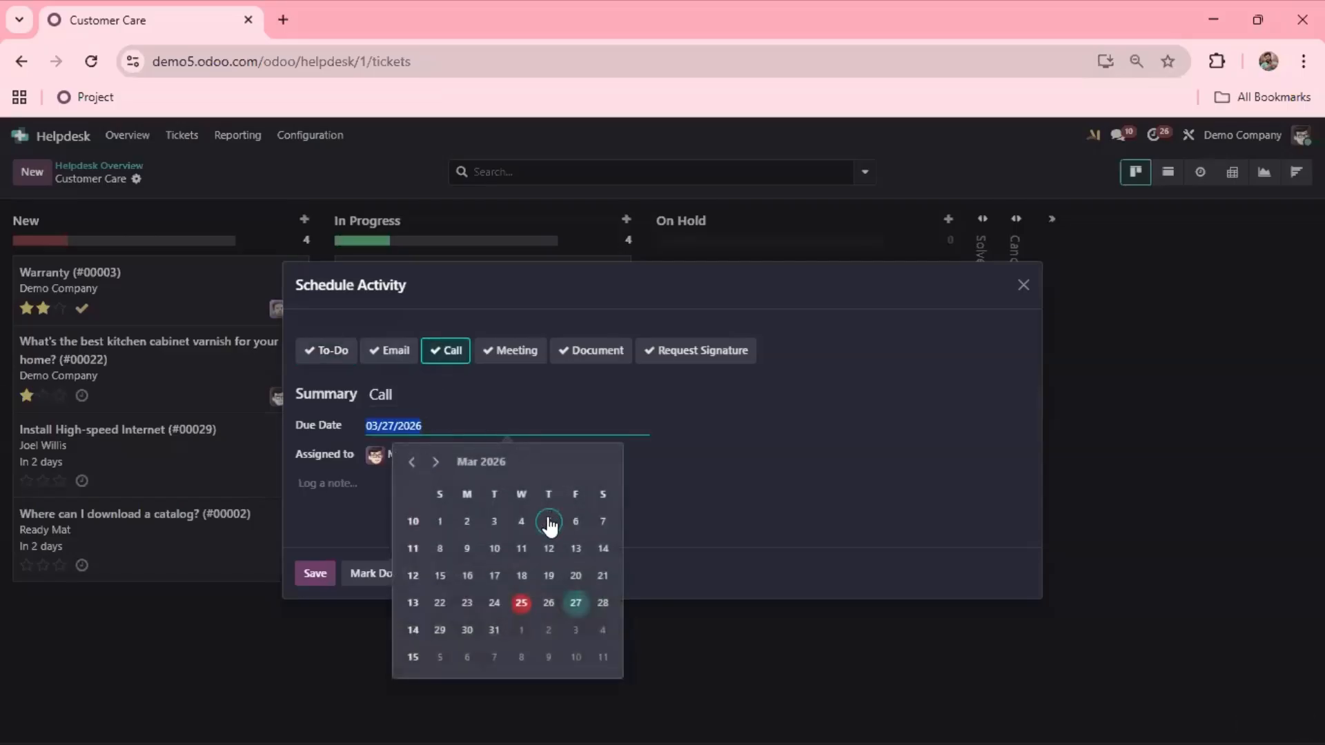
click(785, 314)
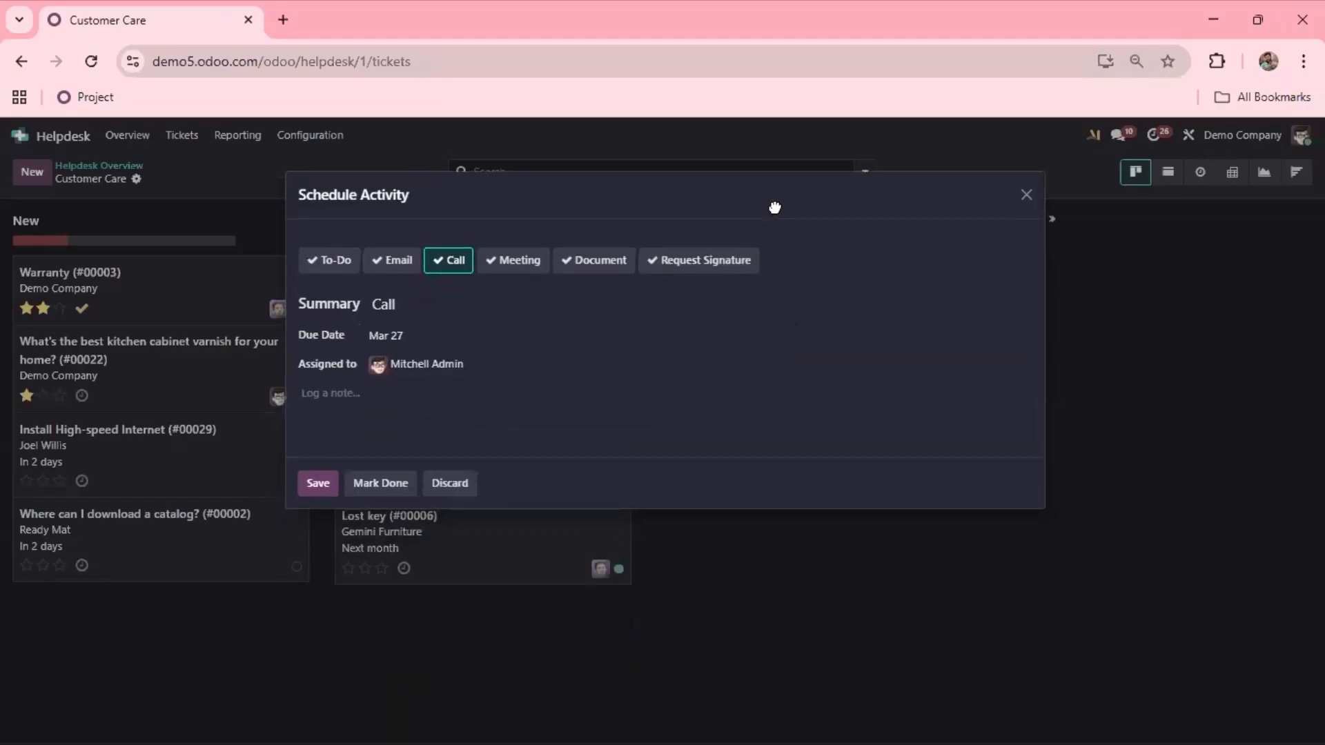
click(412, 338)
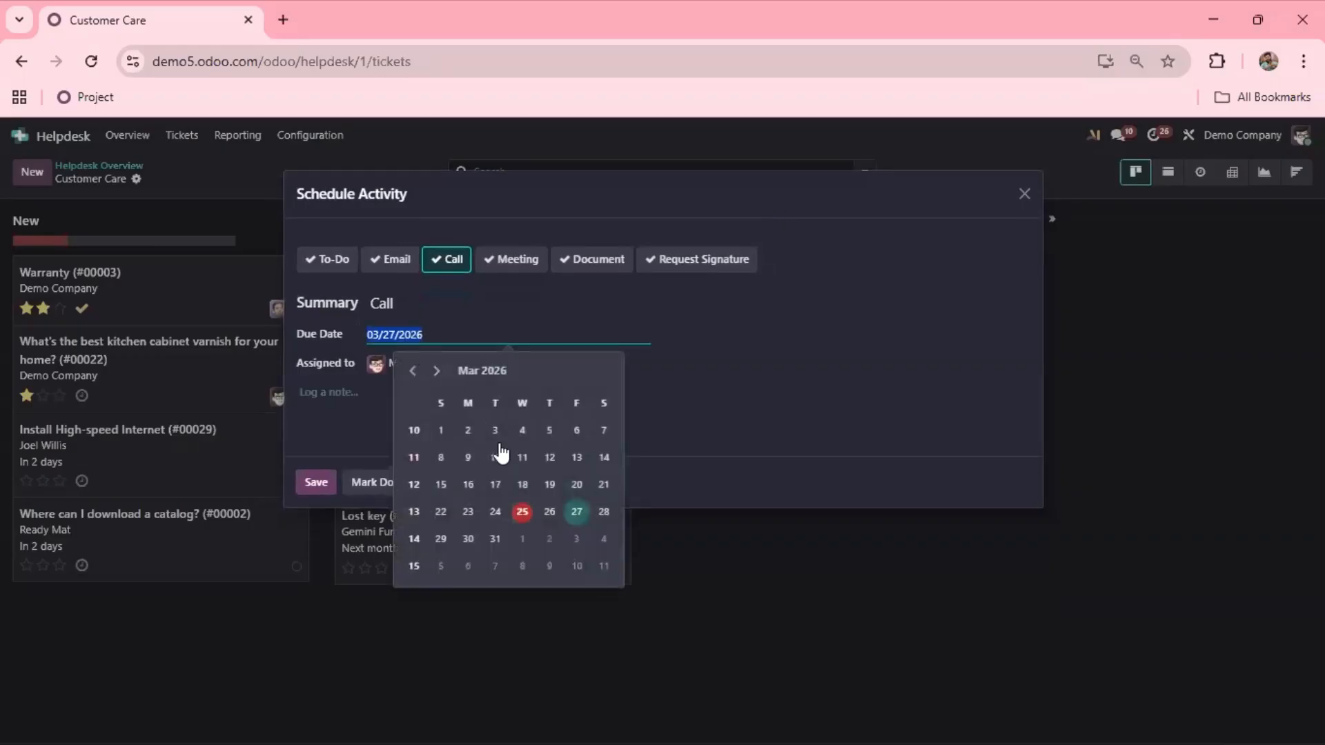
click(577, 513)
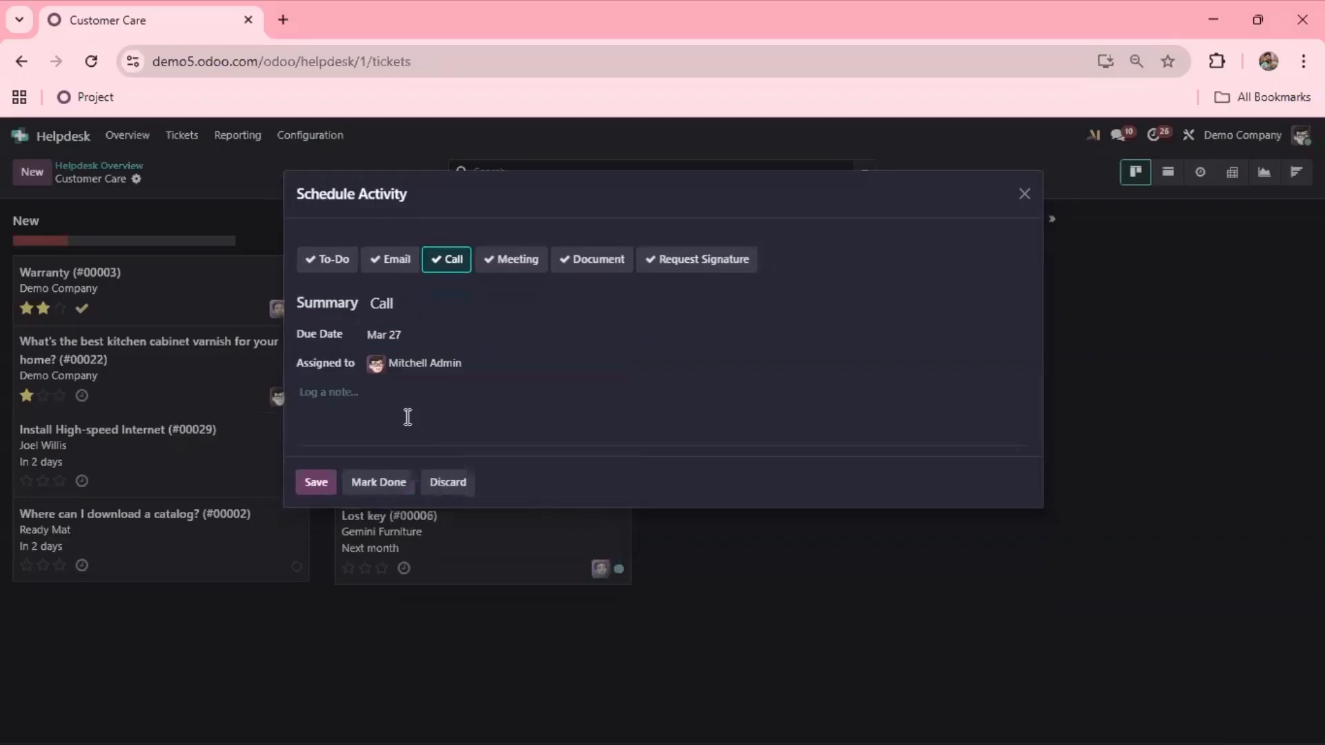
click(318, 483)
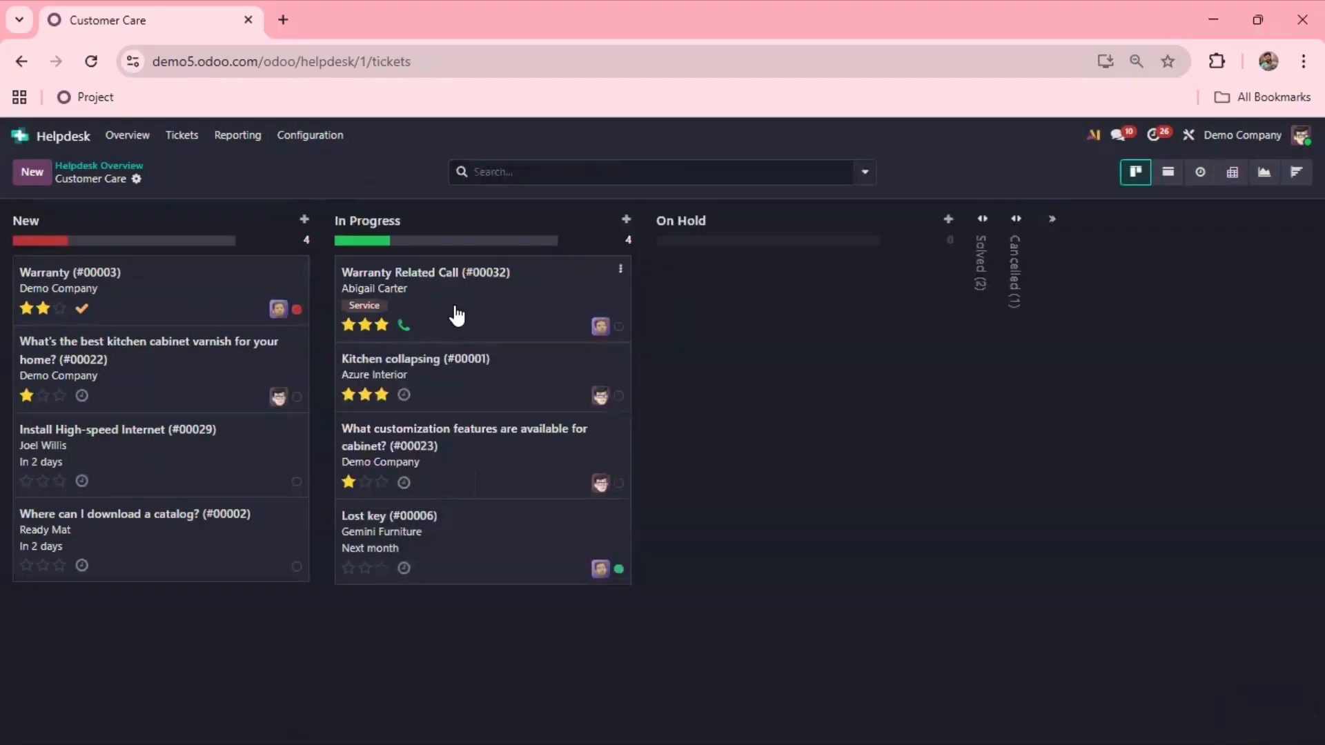
Review the Warranty Related Call ticket's planned activity and status options, and return to the Customer Care board.
click(456, 316)
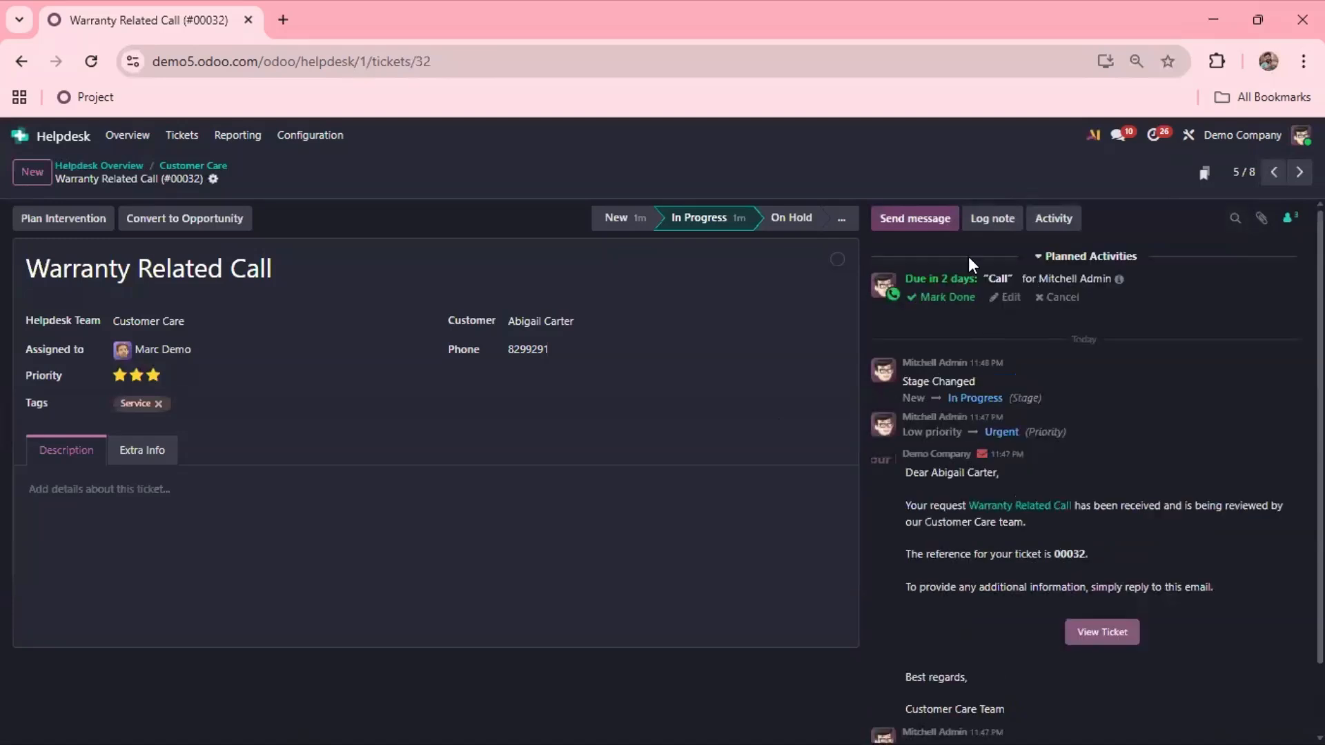
click(838, 260)
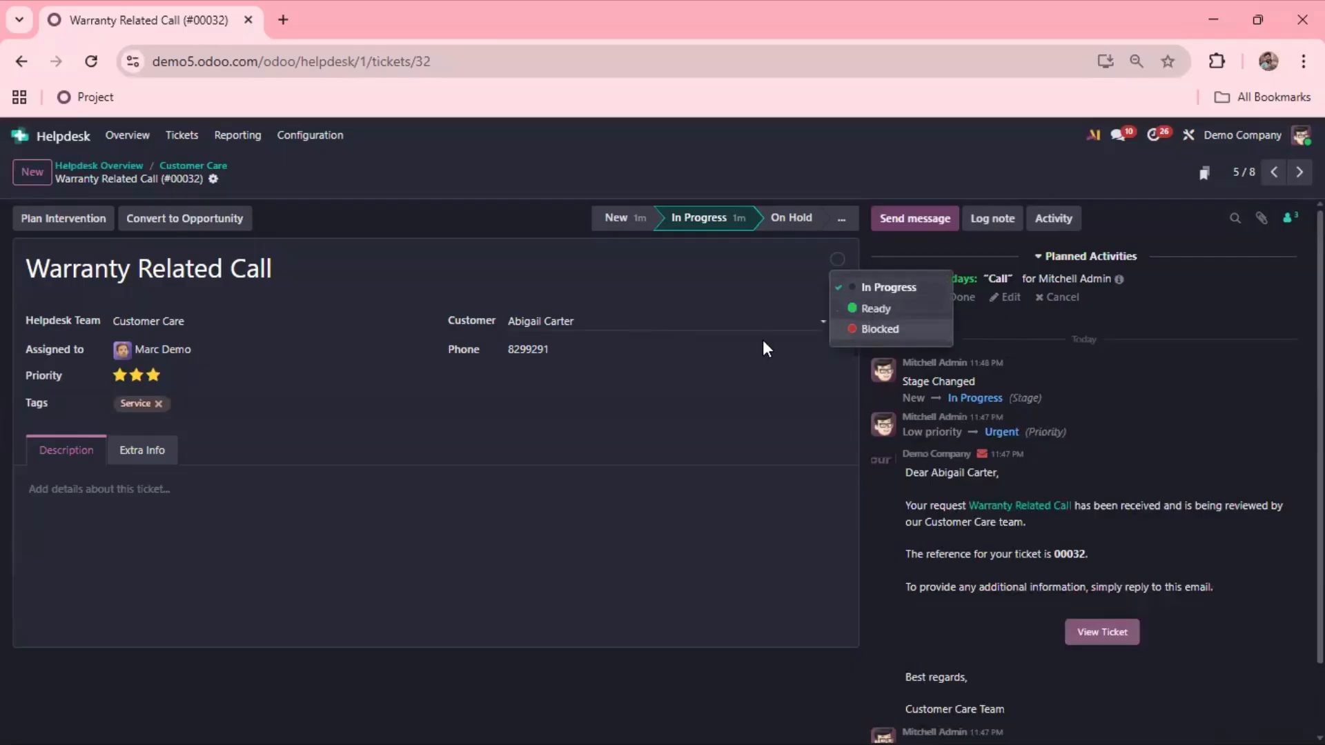
click(193, 166)
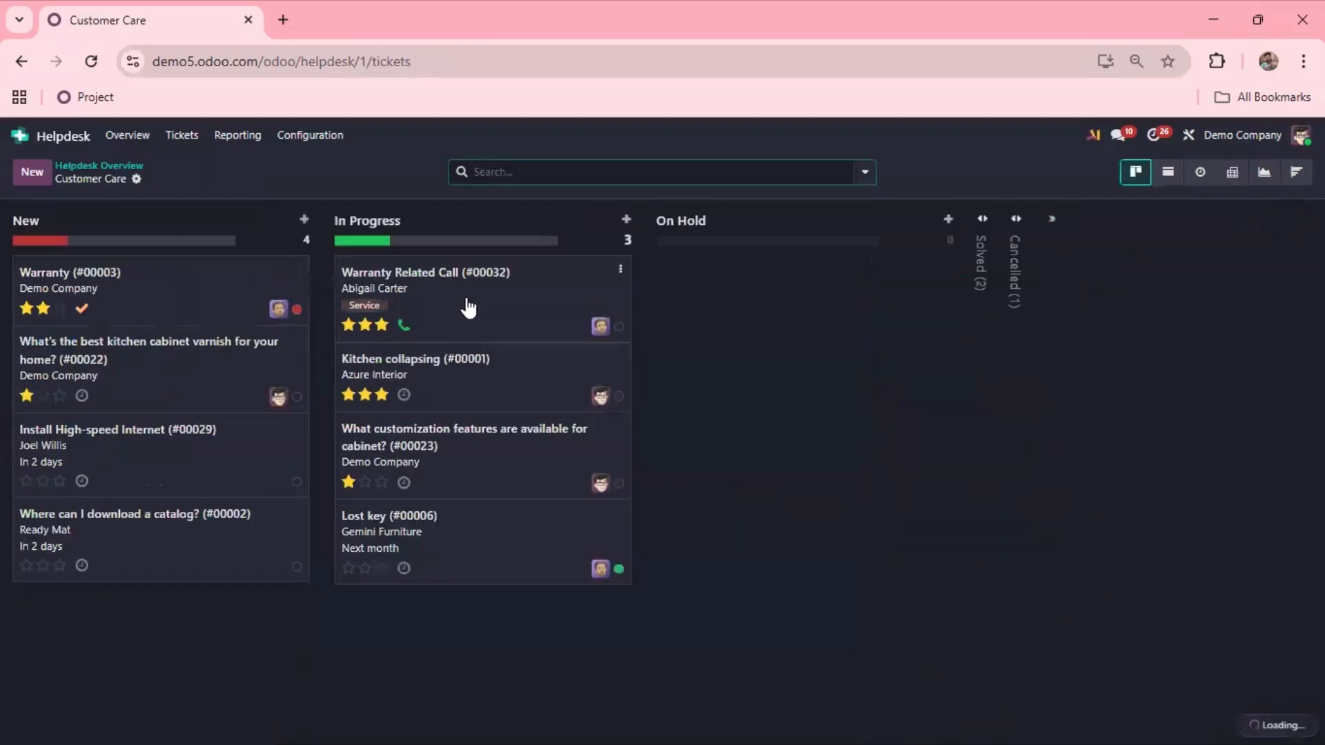
drag(467, 305, 506, 288)
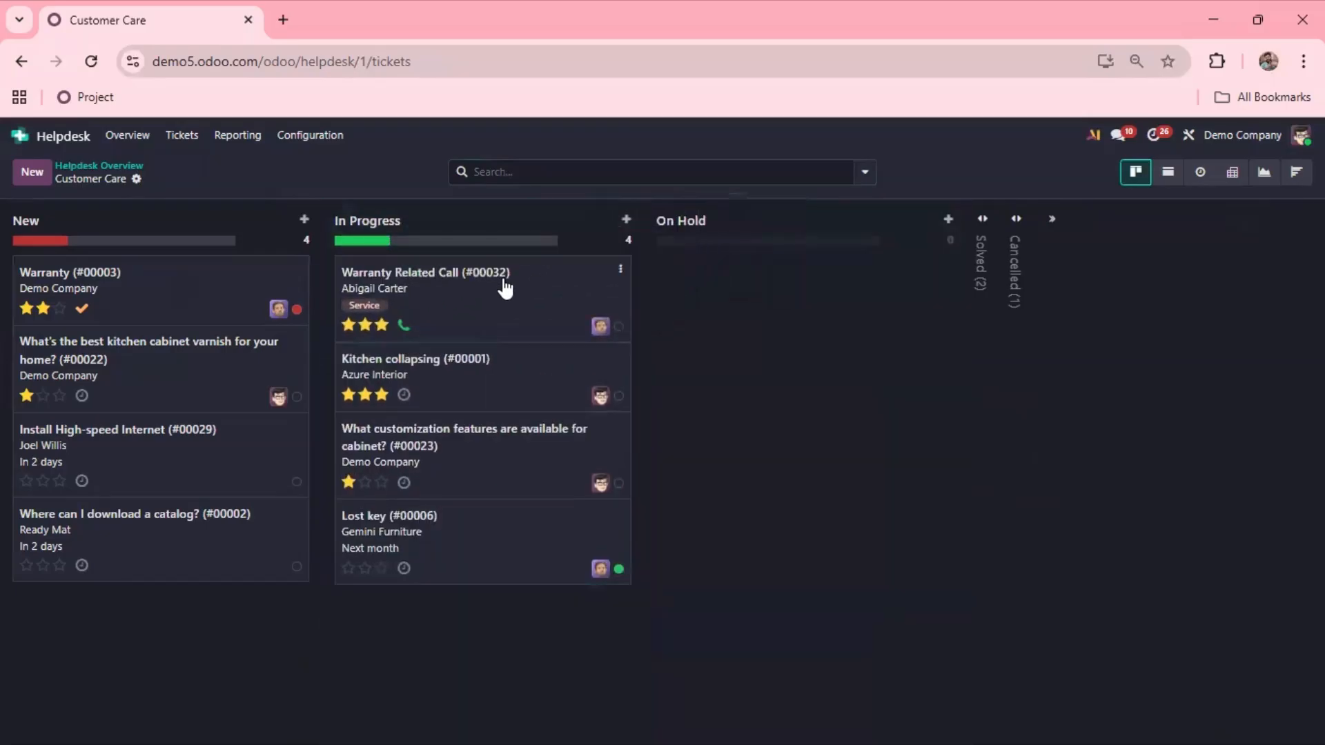
Convert the Warranty Related Call ticket to an opportunity linked to its existing customer, with Pre-Sales as the sales team.
click(505, 301)
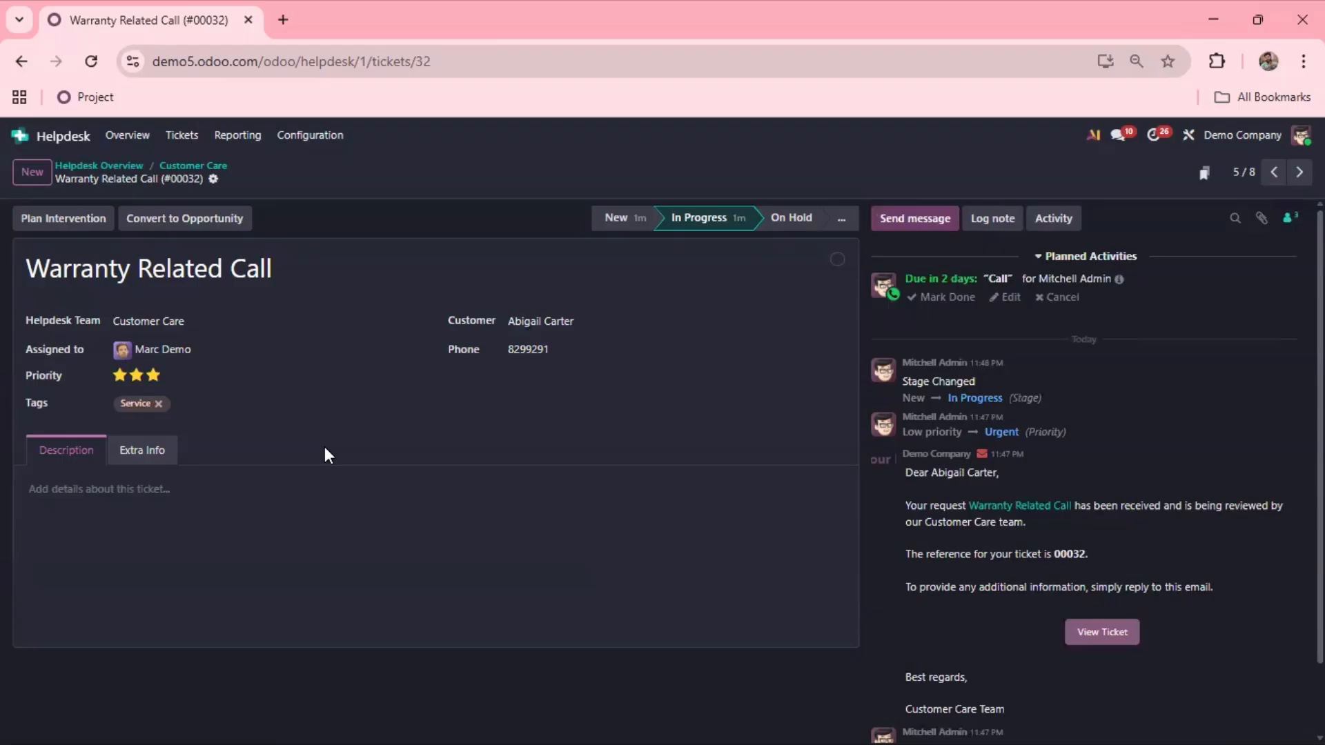
click(188, 219)
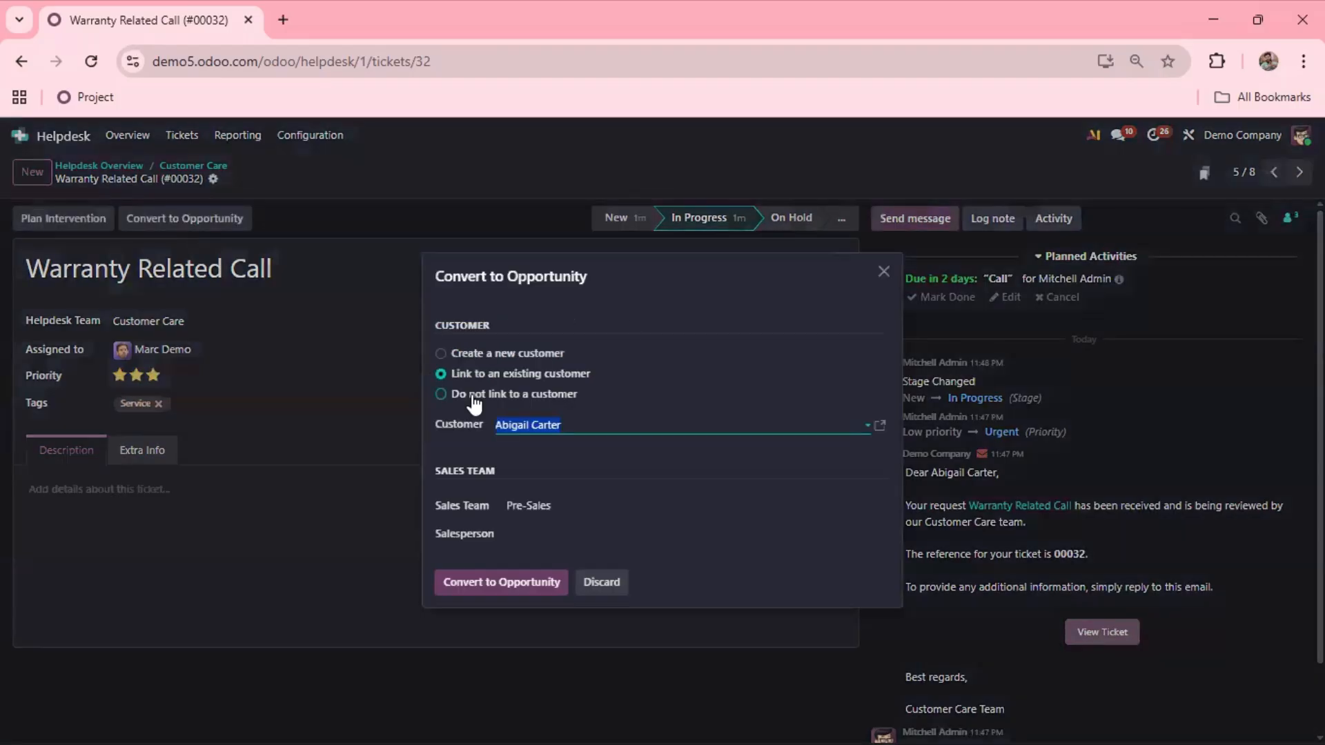
drag(630, 272, 619, 167)
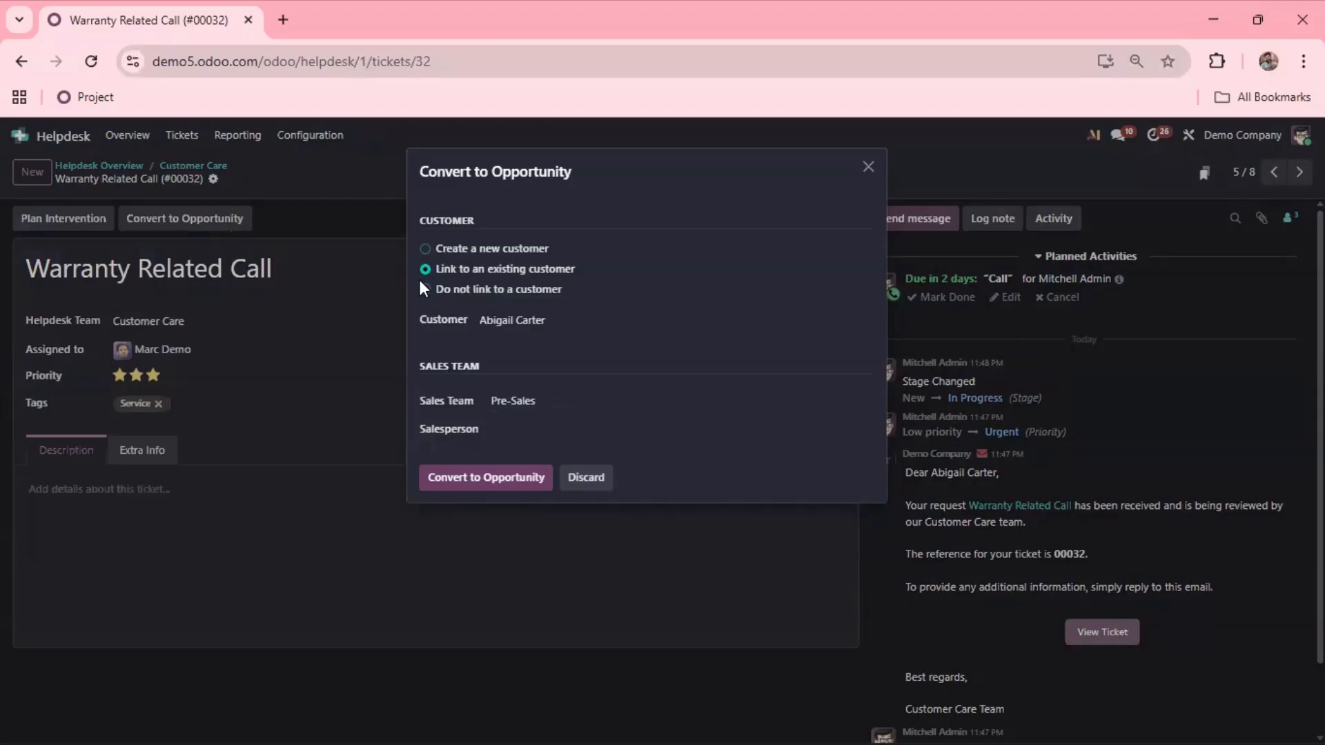
click(500, 477)
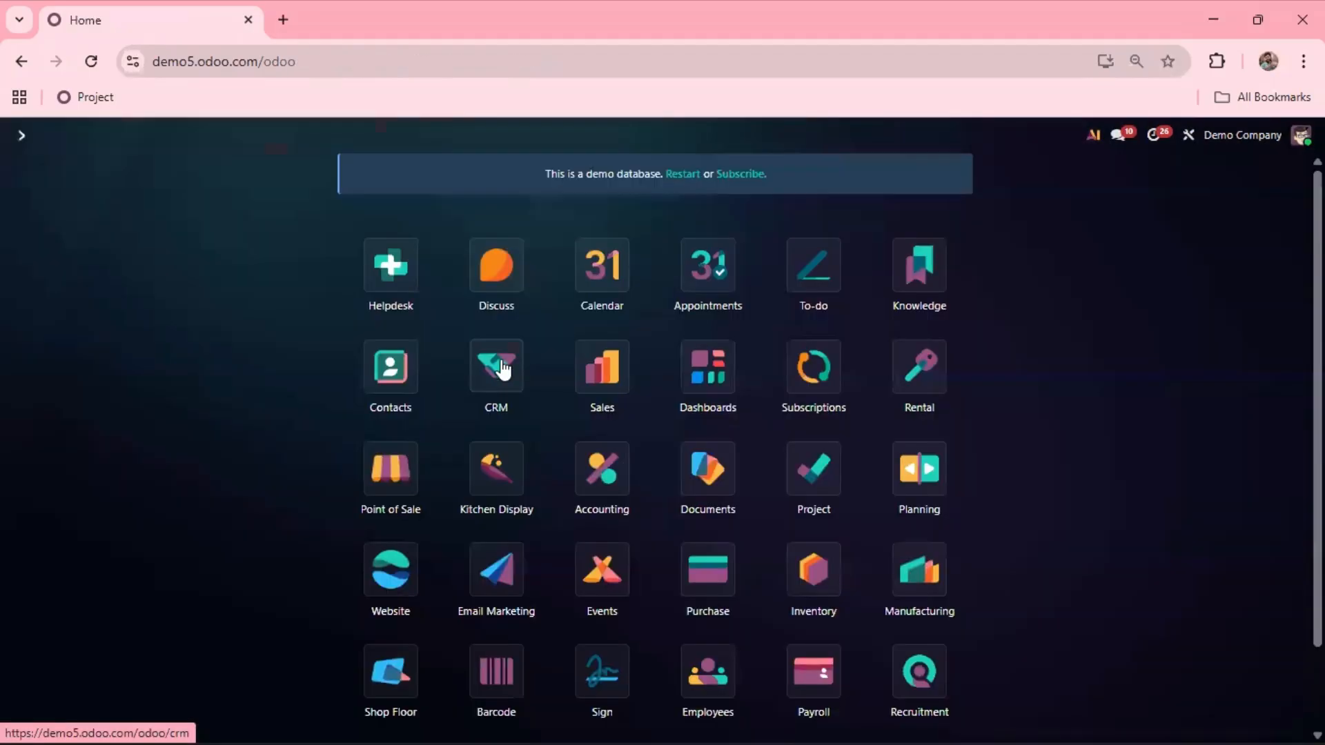
Switch to the CRM app, clear the My Pipeline filter, and open the Warranty Related Call opportunity.
click(503, 366)
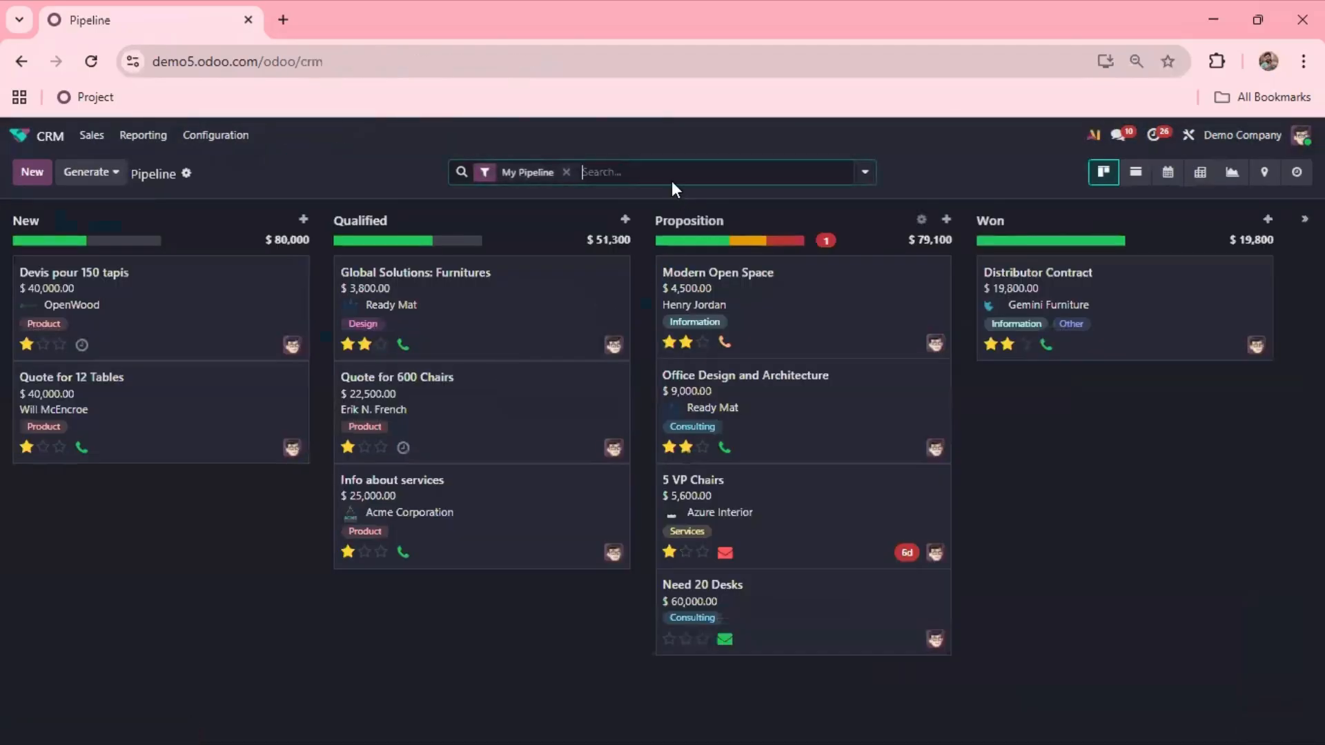
click(566, 173)
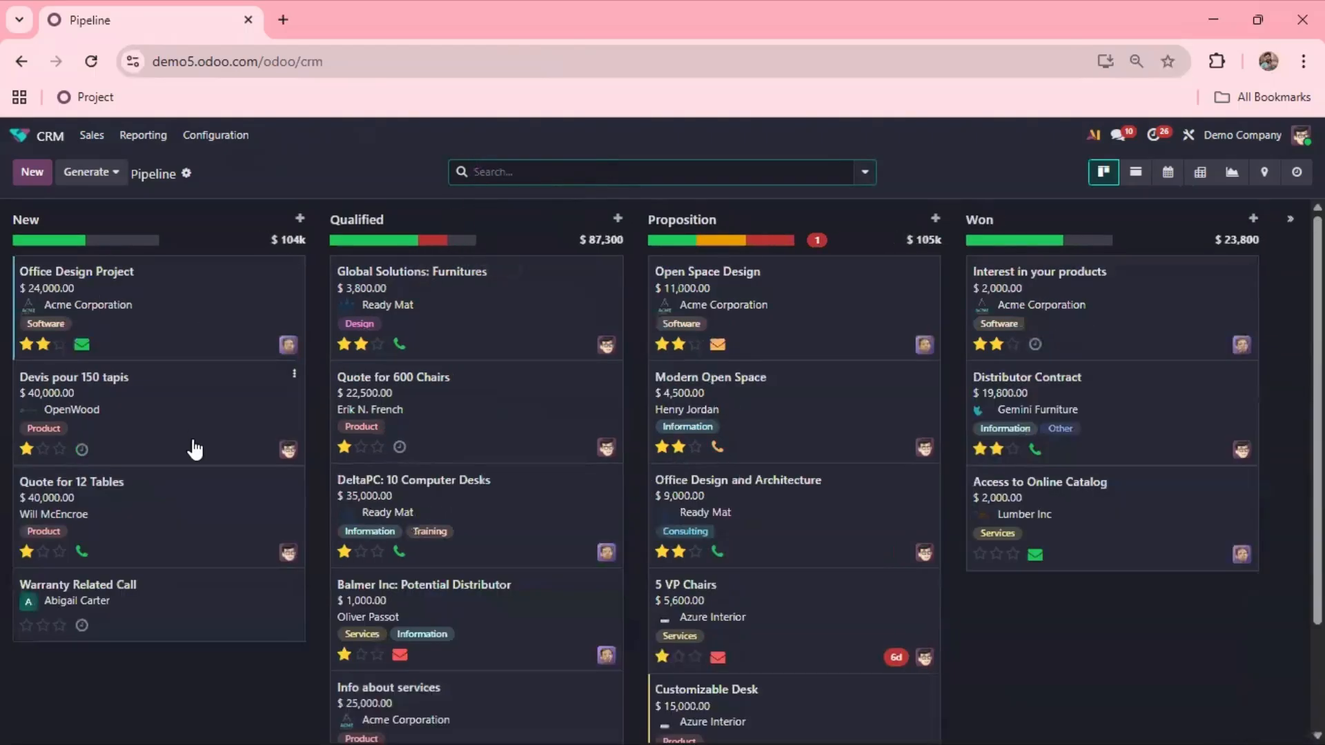
scroll(195, 450, down, 2)
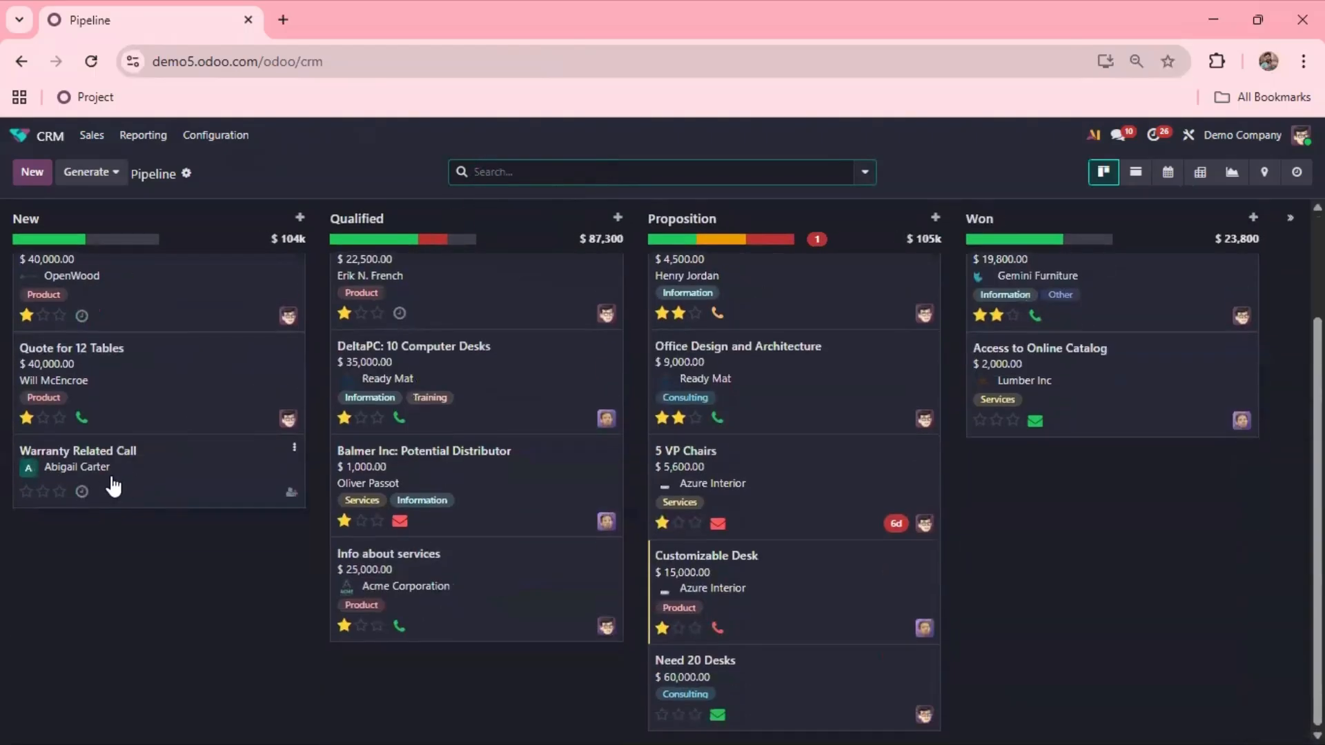
click(154, 481)
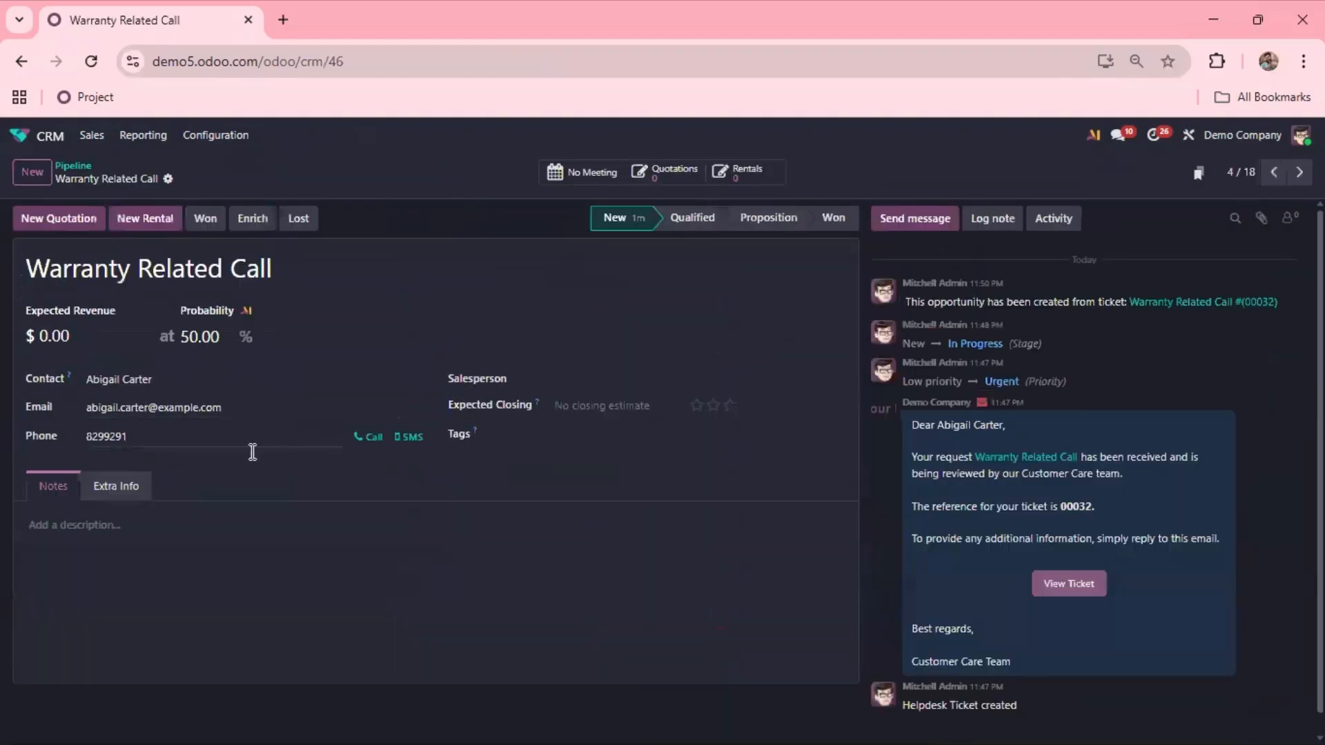